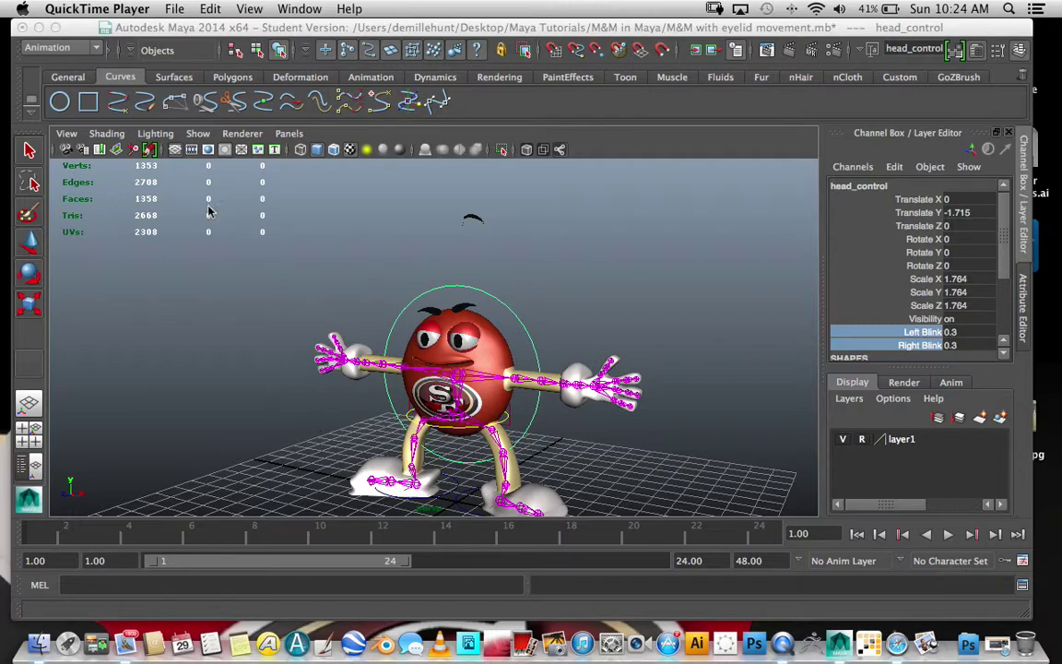
# Step: Pick the left hand's finger and palm joints, test a small palm rotation, then undo it
pyautogui.keyDown('alt'); pyautogui.moveTo(507, 249); pyautogui.dragTo(478, 249); pyautogui.keyUp('alt')
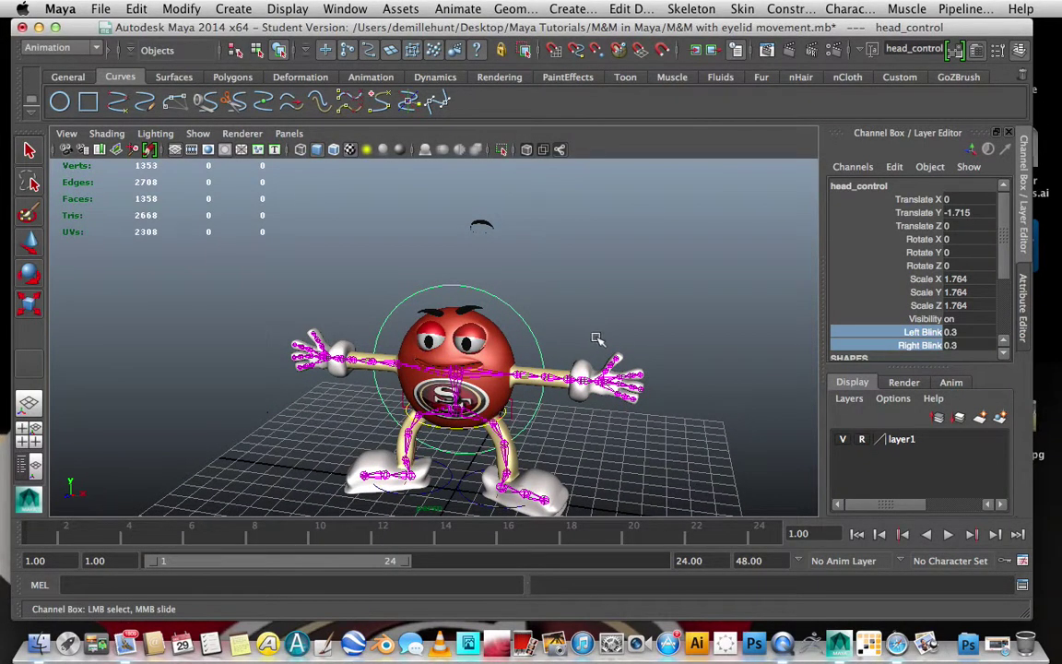
pyautogui.click(30, 151)
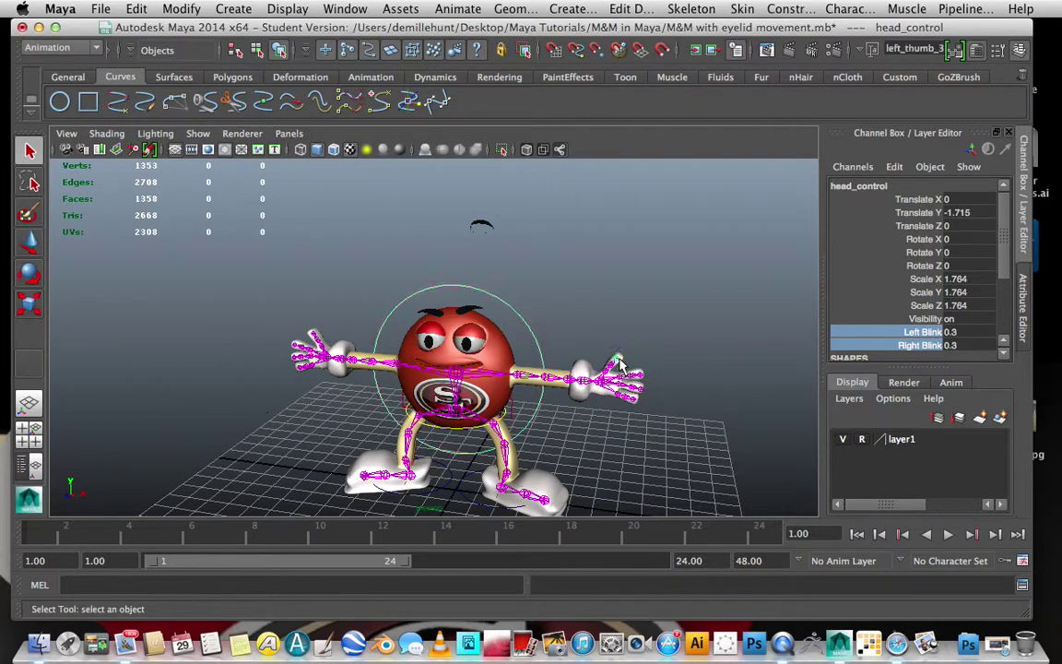
pyautogui.click(617, 361)
pyautogui.click(632, 379)
pyautogui.click(641, 395)
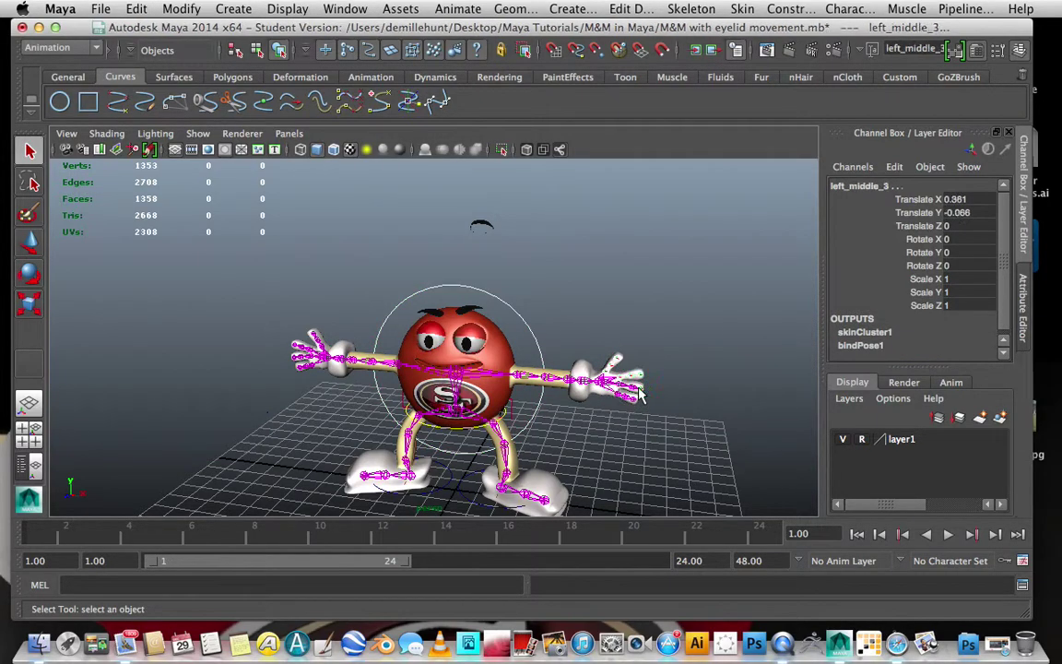
pyautogui.click(626, 397)
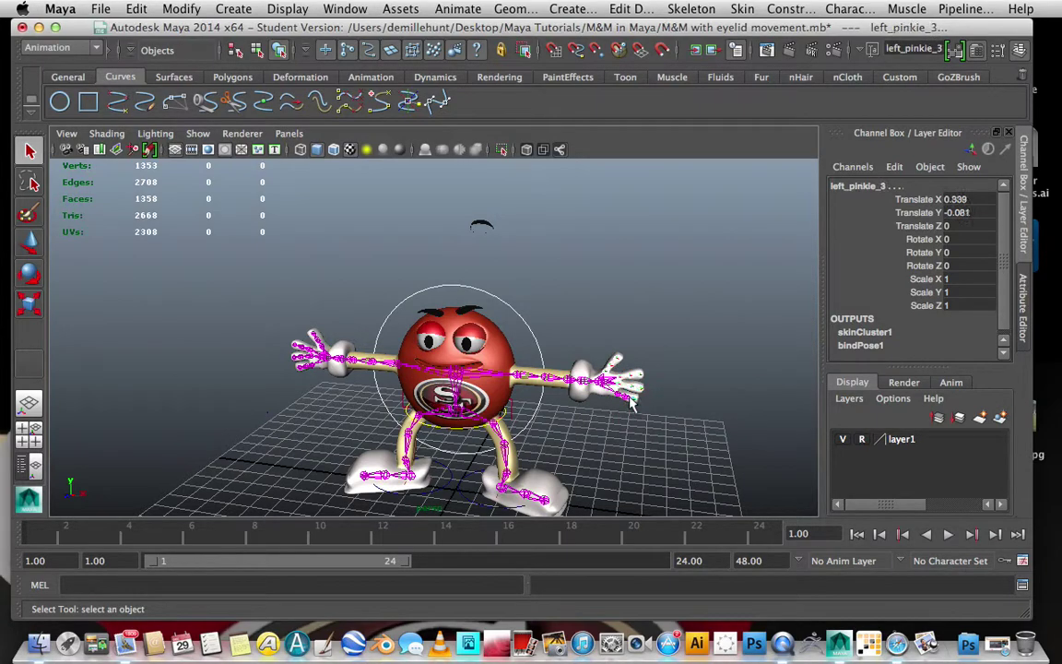
pyautogui.click(601, 387)
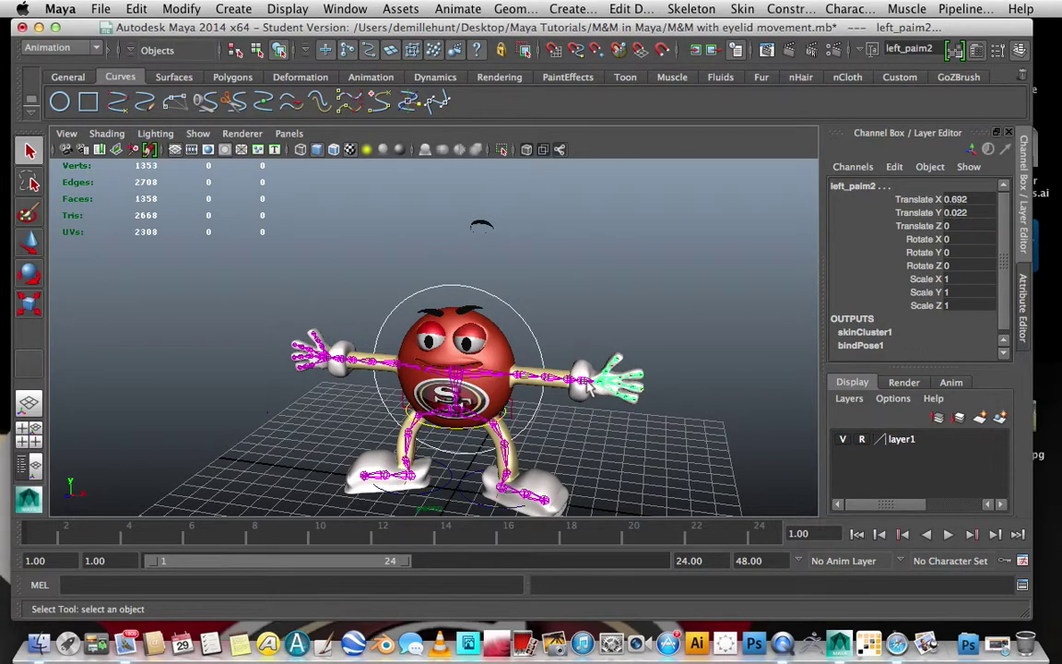
pyautogui.click(585, 386)
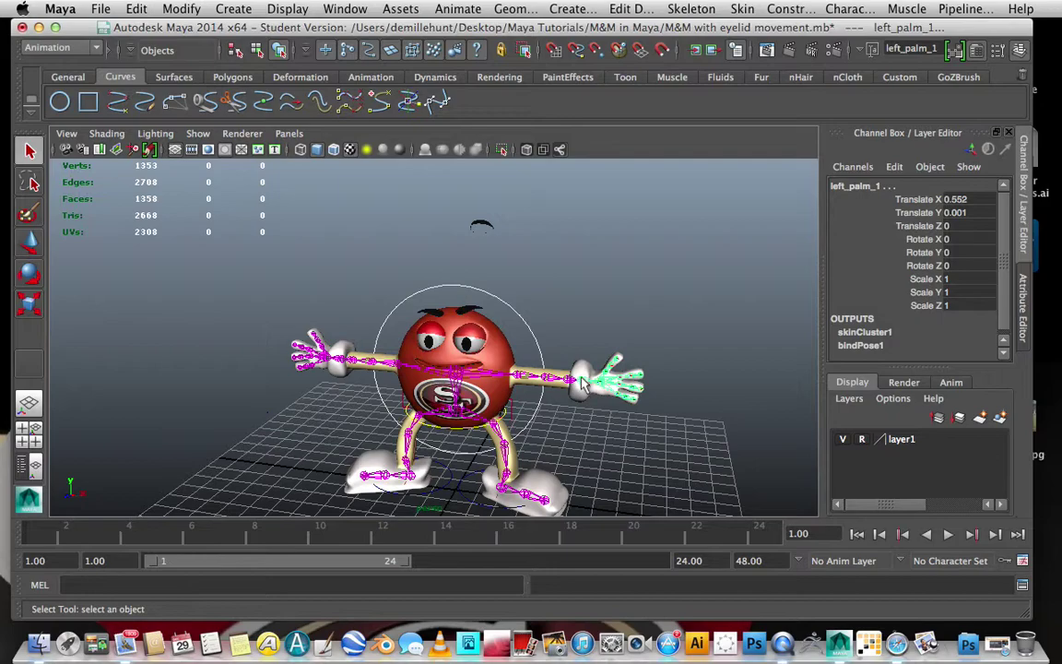
pyautogui.click(29, 274)
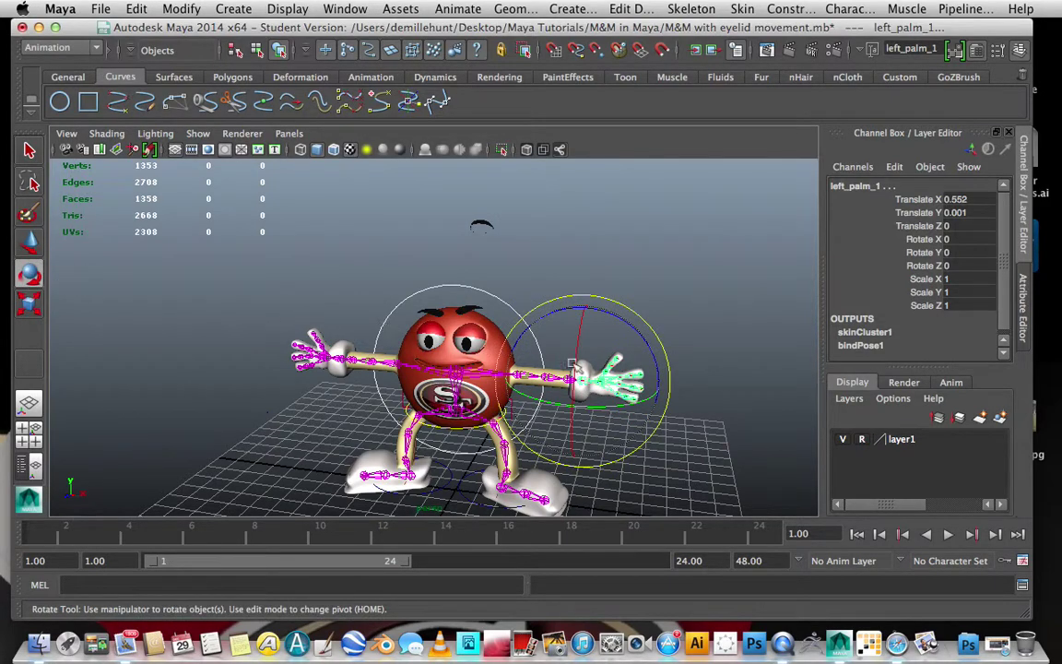
pyautogui.moveTo(601, 407)
pyautogui.mouseDown()
pyautogui.moveTo(562, 407)
pyautogui.moveTo(583, 407)
pyautogui.mouseUp()
pyautogui.hotkey('ctrl', 'z')
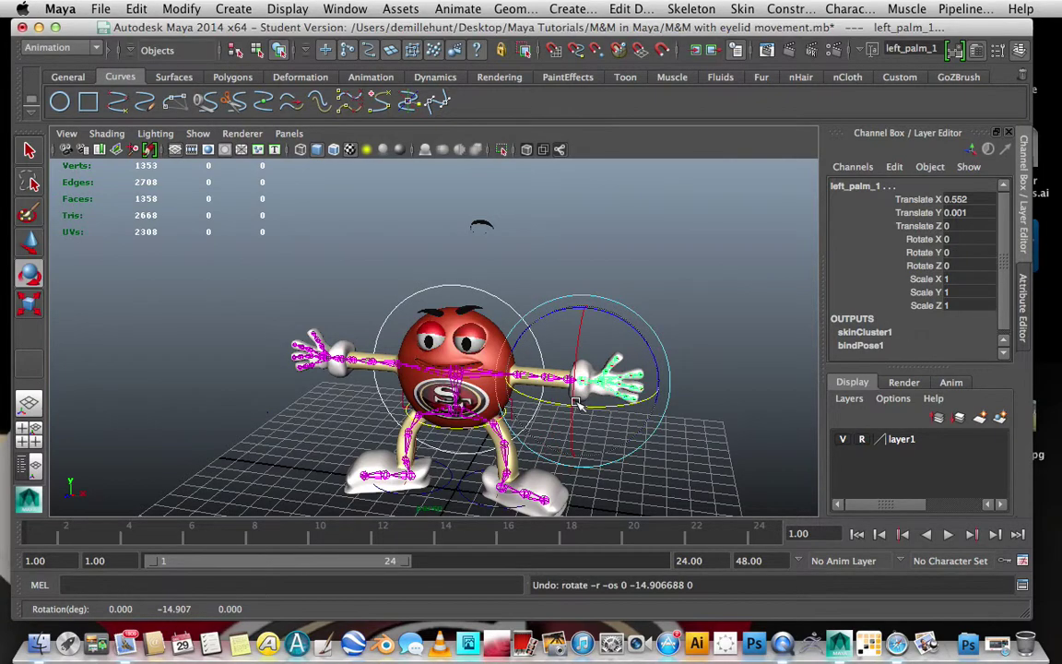
# Step: Reselect the left palm joint, turn the hand toward the camera, then undo the rotation
pyautogui.click(28, 150)
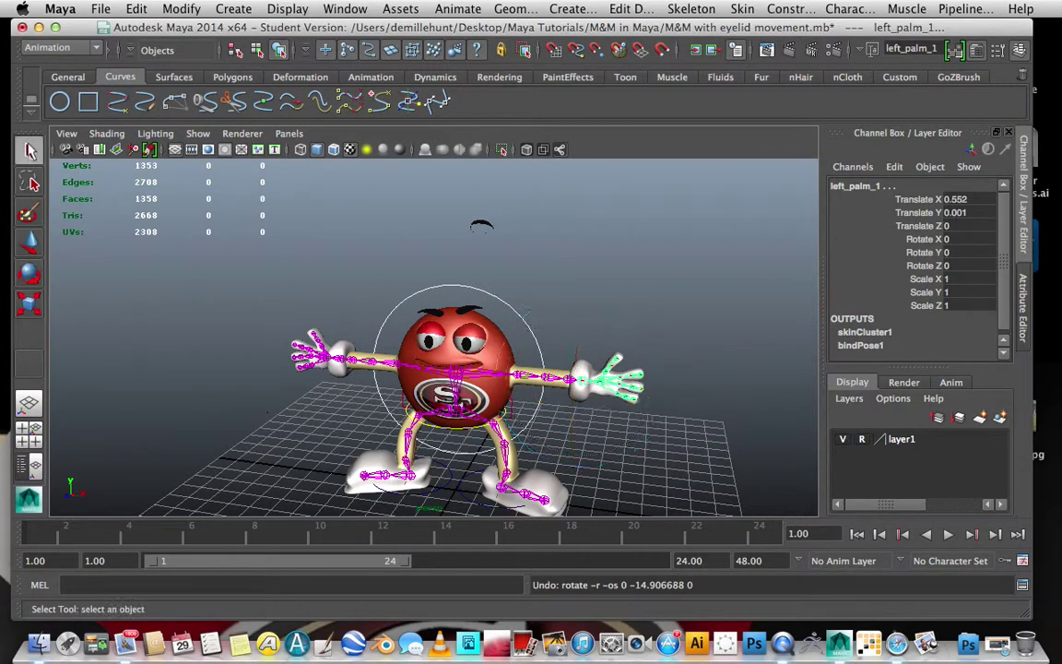
pyautogui.click(510, 314)
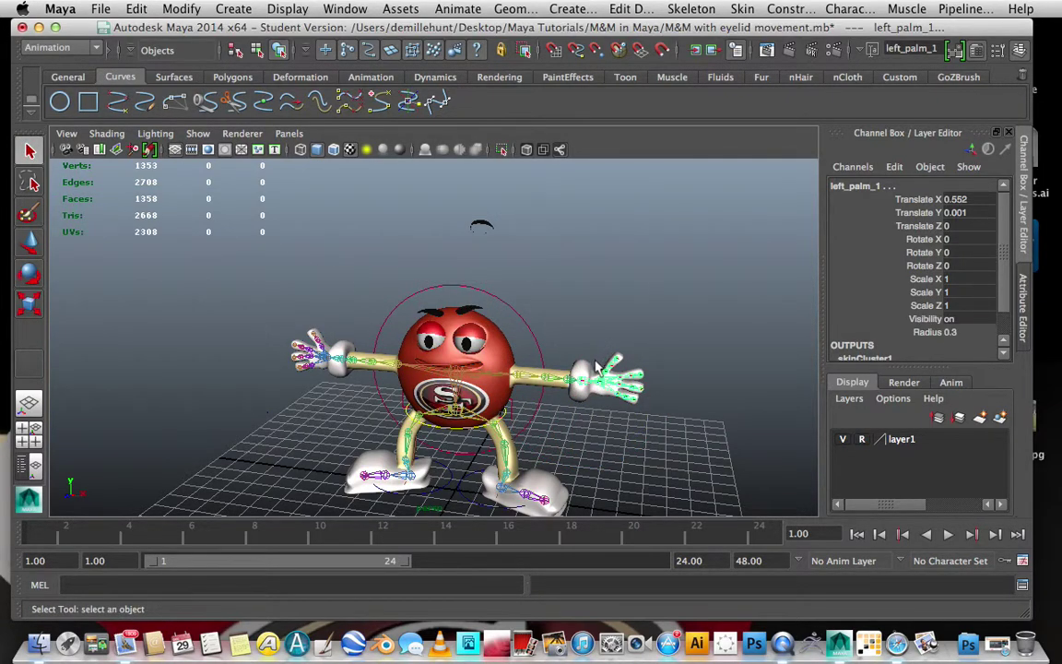
pyautogui.click(29, 274)
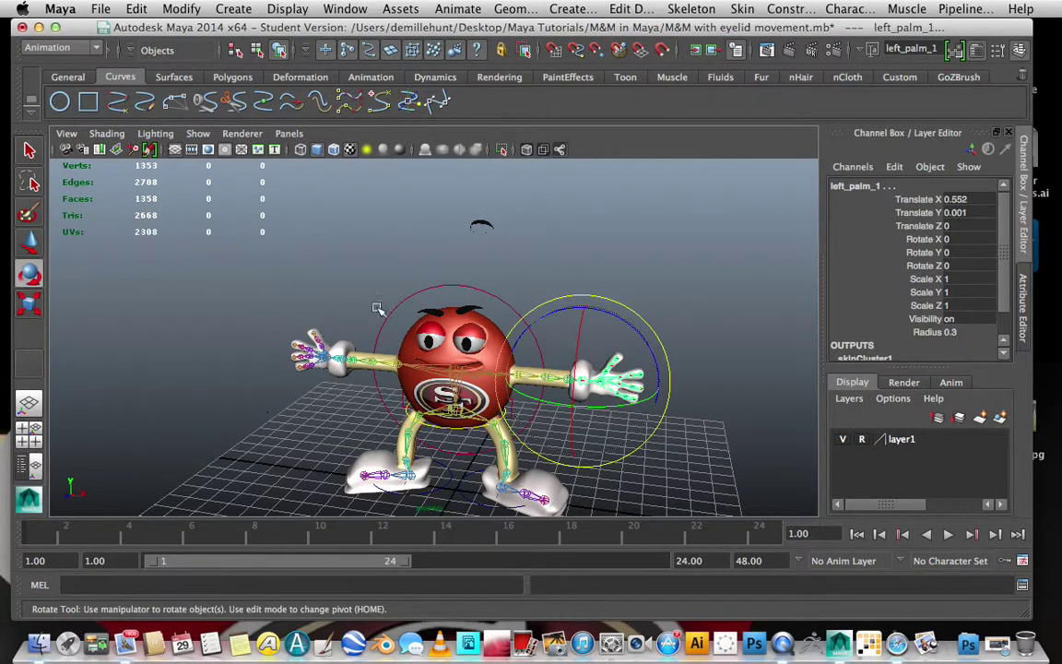
pyautogui.moveTo(616, 408); pyautogui.dragTo(643, 351)
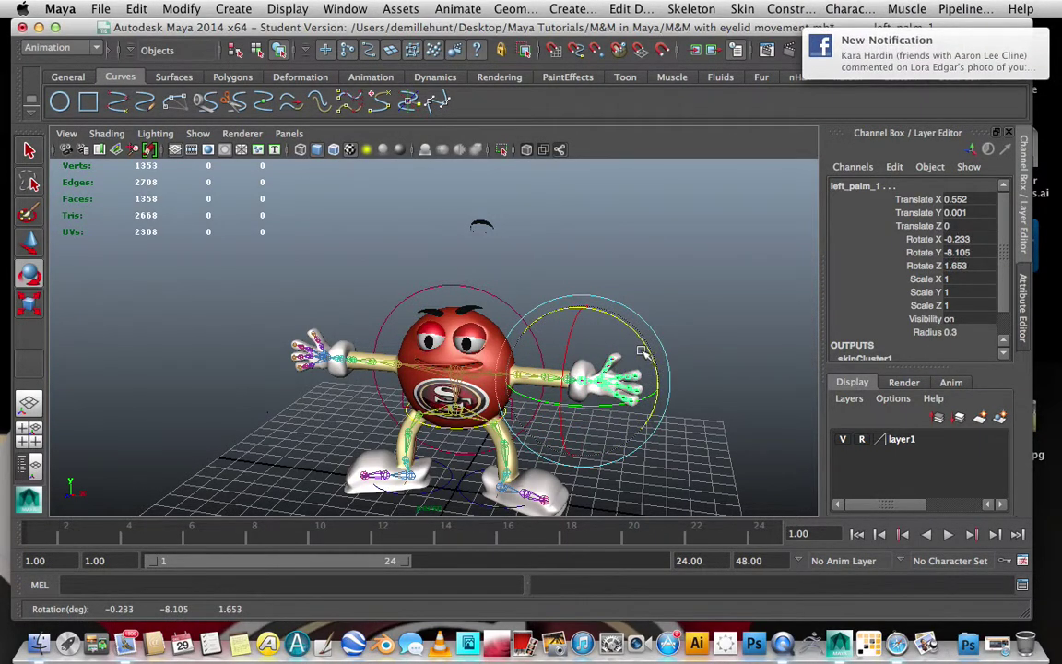
pyautogui.press('z')
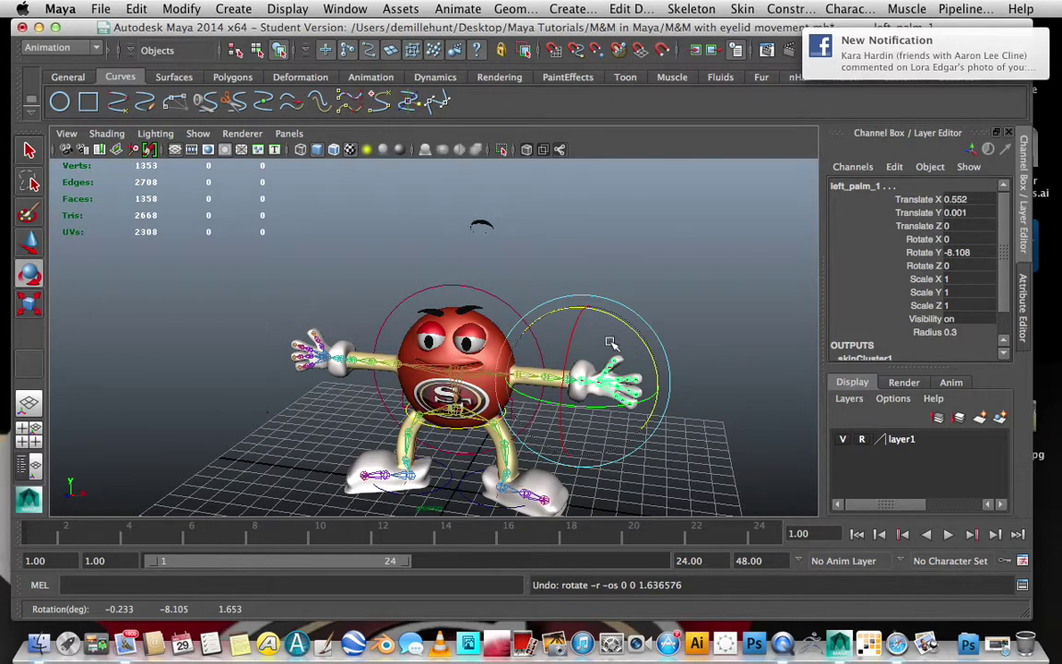
pyautogui.press('z')
pyautogui.click(30, 150)
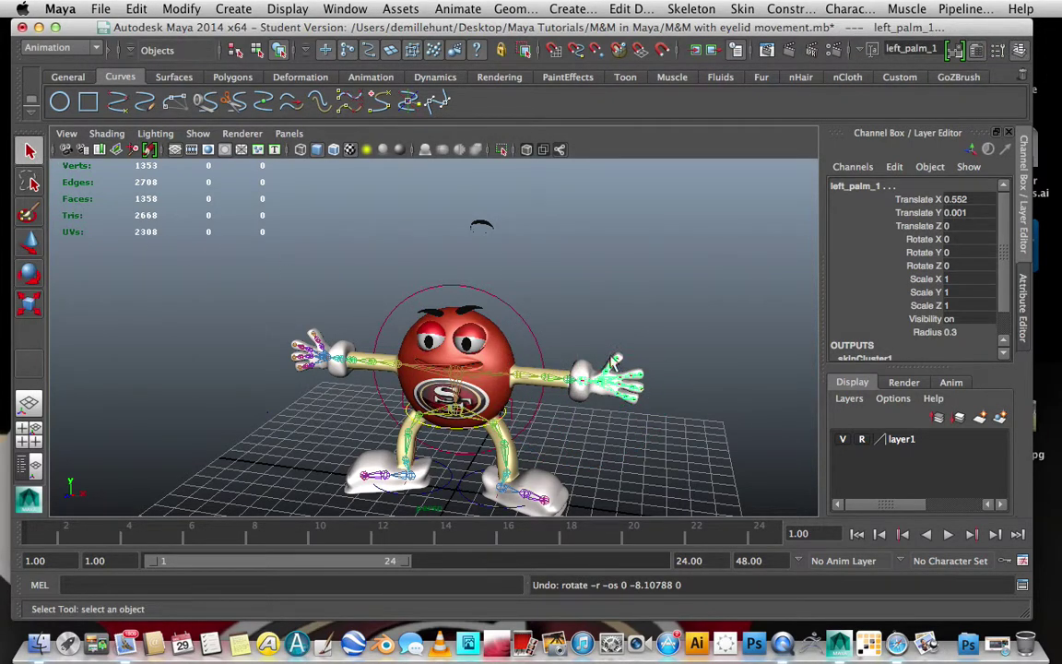
# Step: Lift the foot control nurbsCircle2 up and back, then undo the move
pyautogui.keyDown('alt'); pyautogui.moveTo(657, 283); pyautogui.dragTo(466, 420); pyautogui.keyUp('alt')
pyautogui.keyDown('alt'); pyautogui.moveTo(513, 373); pyautogui.dragTo(609, 280); pyautogui.keyUp('alt')
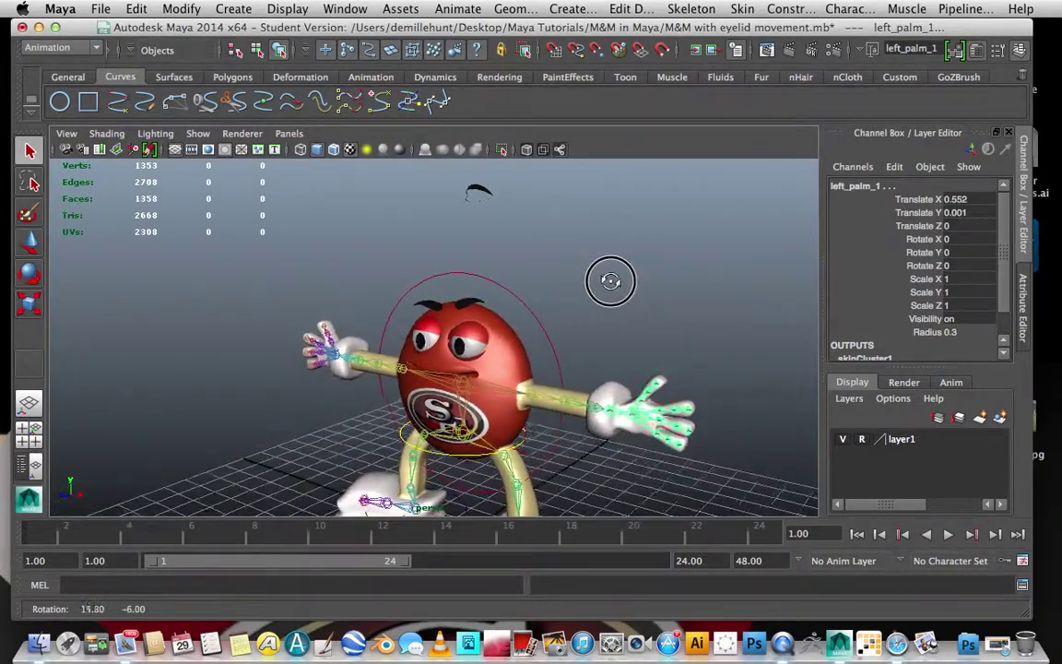
pyautogui.keyDown('alt'); pyautogui.moveTo(610, 280); pyautogui.dragTo(474, 417, button='right'); pyautogui.keyUp('alt')
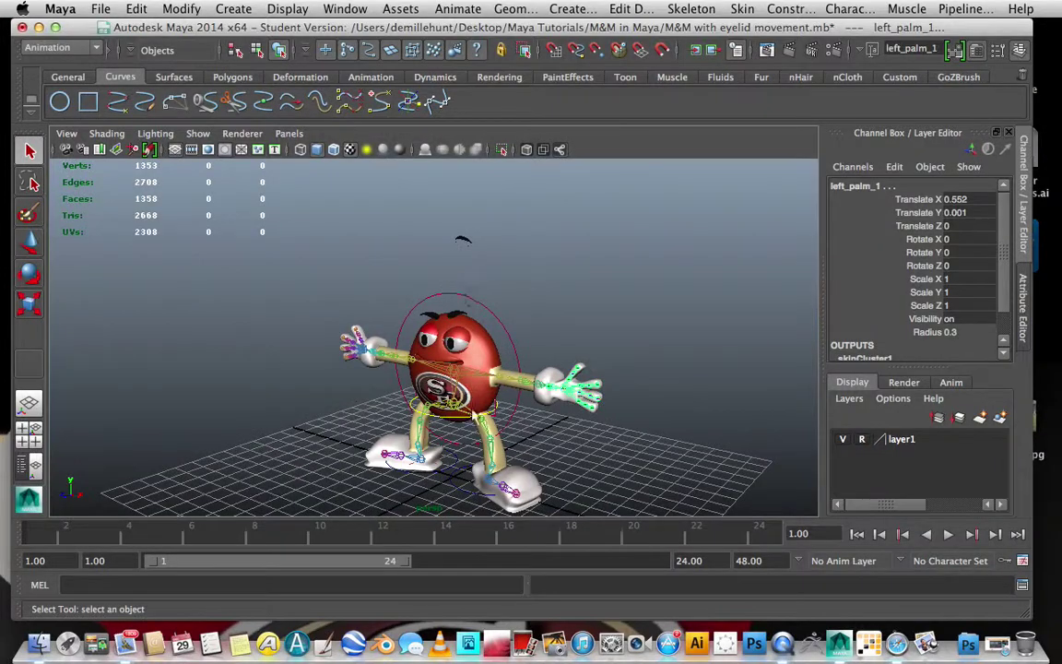
pyautogui.click(428, 477)
pyautogui.press('w')
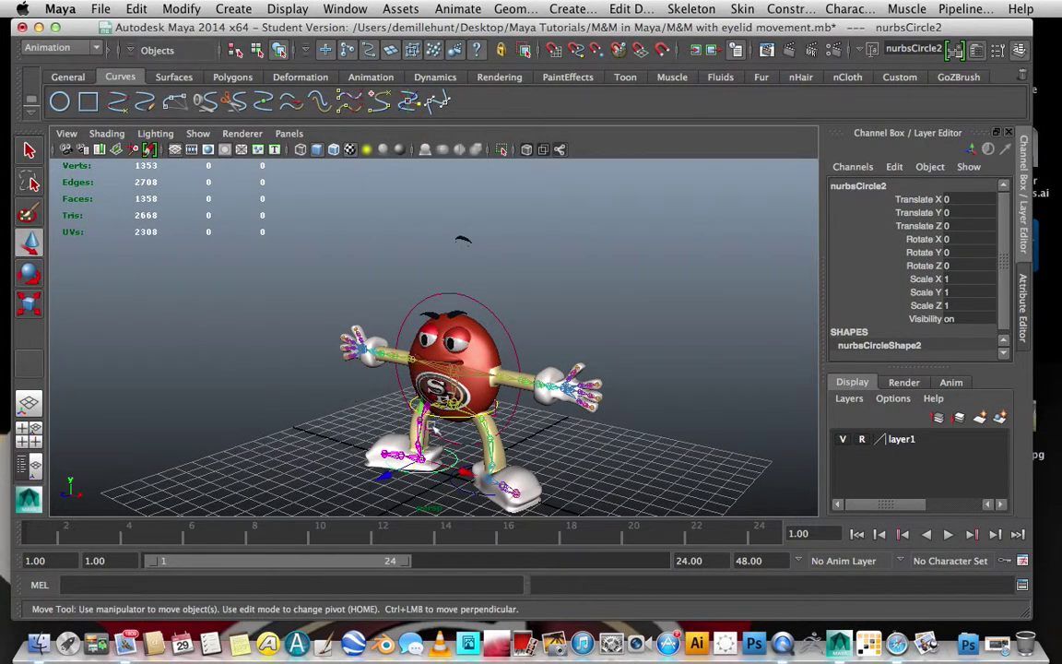
pyautogui.moveTo(417, 454); pyautogui.dragTo(420, 435)
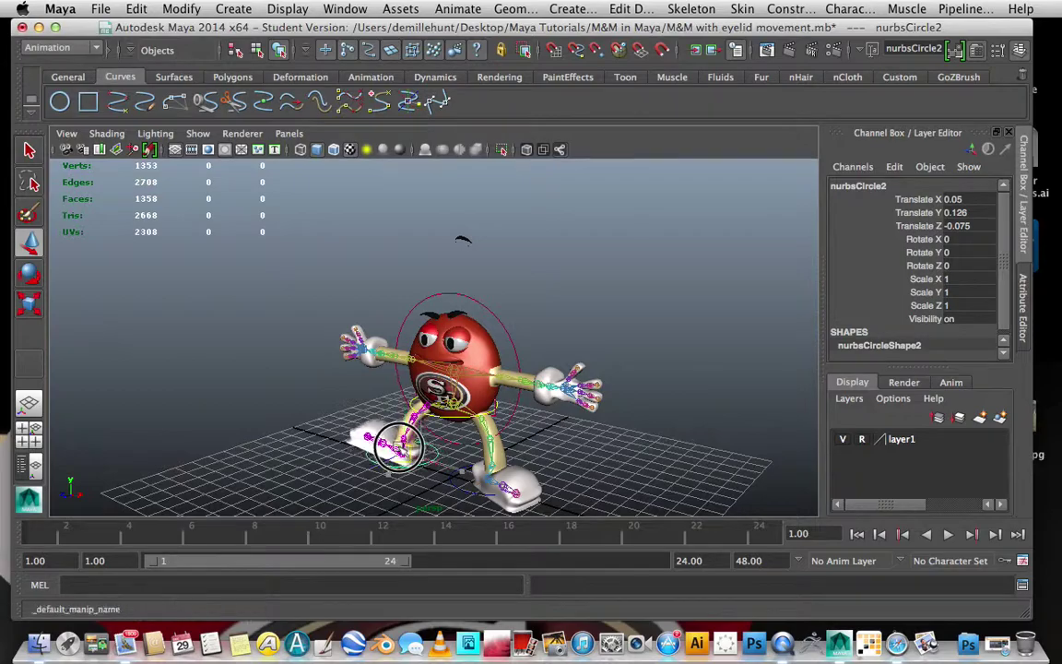
pyautogui.press('z')
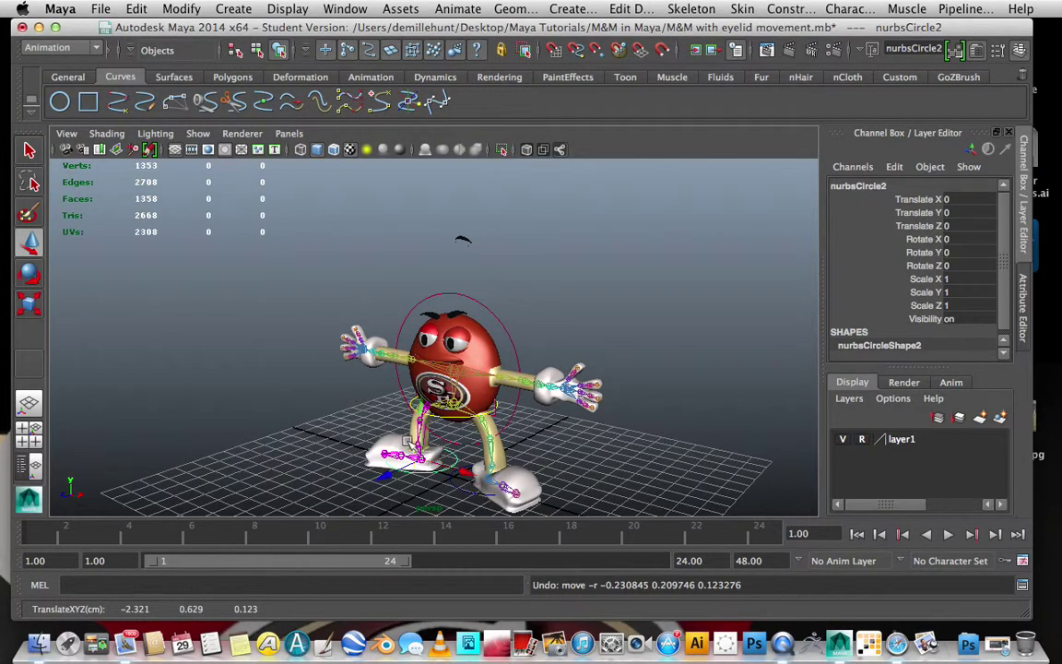
# Step: Shift the whole body with COG_control, then undo the move
pyautogui.keyDown('alt'); pyautogui.moveTo(578, 443); pyautogui.dragTo(489, 447); pyautogui.keyUp('alt')
pyautogui.click(465, 410)
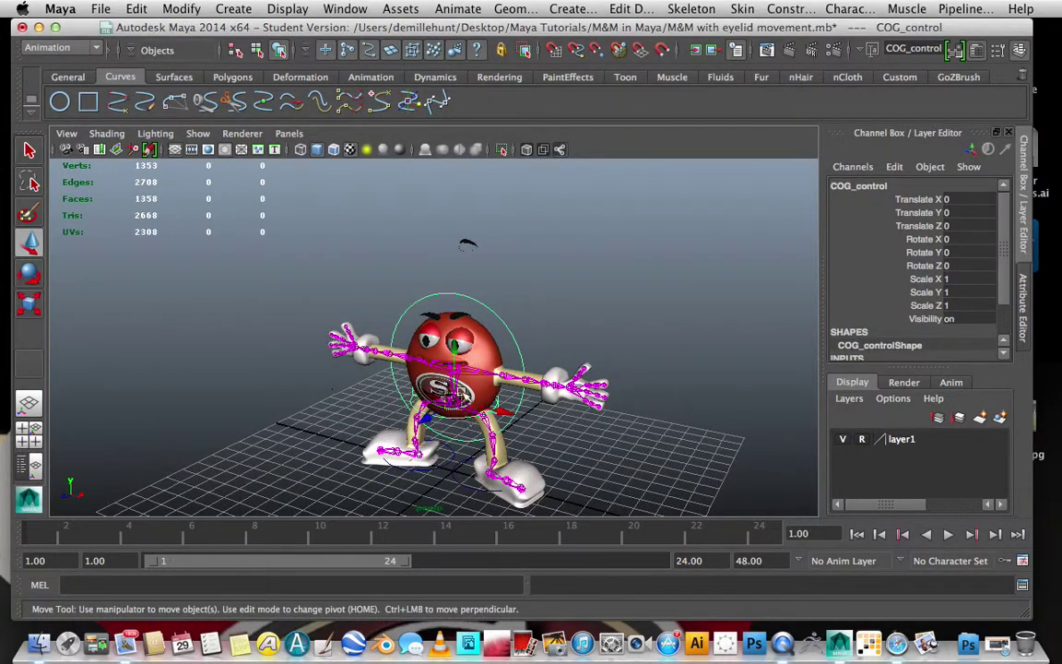
pyautogui.moveTo(454, 394)
pyautogui.mouseDown()
pyautogui.moveTo(452, 420)
pyautogui.moveTo(449, 398)
pyautogui.moveTo(442, 406)
pyautogui.moveTo(458, 395)
pyautogui.mouseUp()
pyautogui.hotkey('ctrl', 'z')
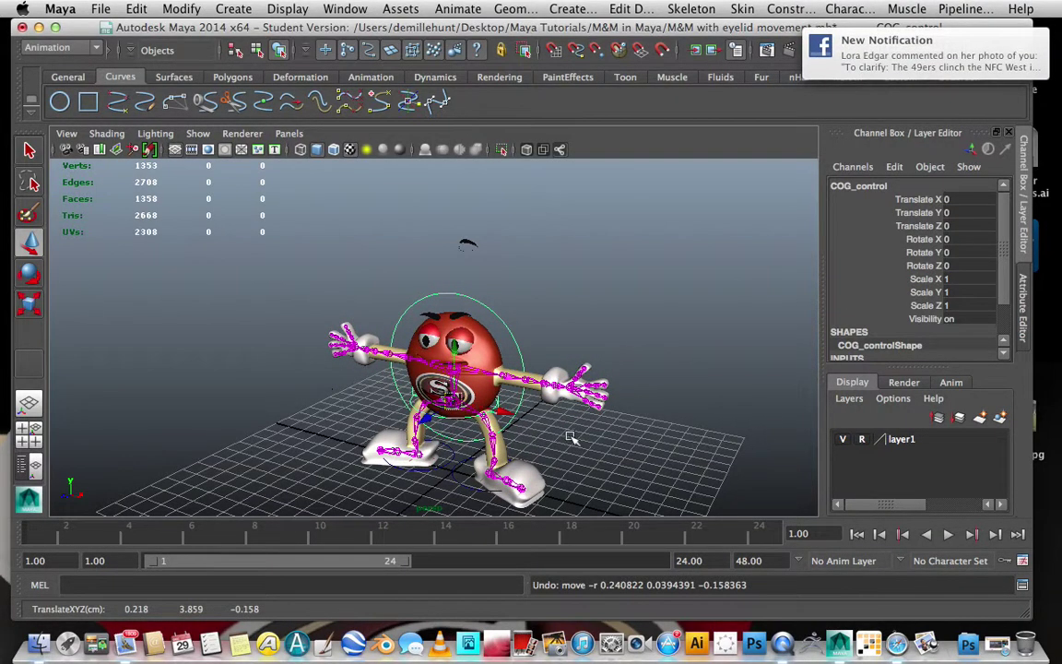
pyautogui.moveTo(572, 439)
pyautogui.keyDown('alt'); pyautogui.mouseDown()
pyautogui.moveTo(541, 439)
pyautogui.moveTo(564, 444)
pyautogui.moveTo(553, 446)
pyautogui.mouseUp(); pyautogui.keyUp('alt')
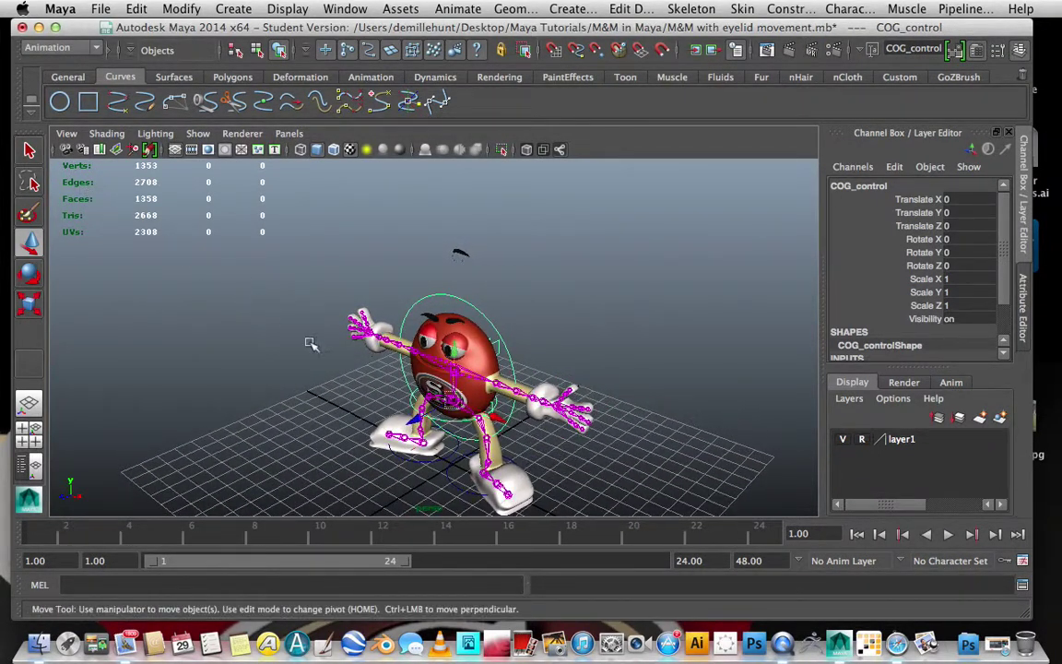
# Step: Rotate chest_control to swing the body, then undo back to Rotate X 1.092
pyautogui.keyDown('alt'); pyautogui.moveTo(312, 344); pyautogui.dragTo(651, 341, button='right'); pyautogui.keyUp('alt')
pyautogui.keyDown('alt'); pyautogui.moveTo(650, 341); pyautogui.dragTo(521, 341); pyautogui.keyUp('alt')
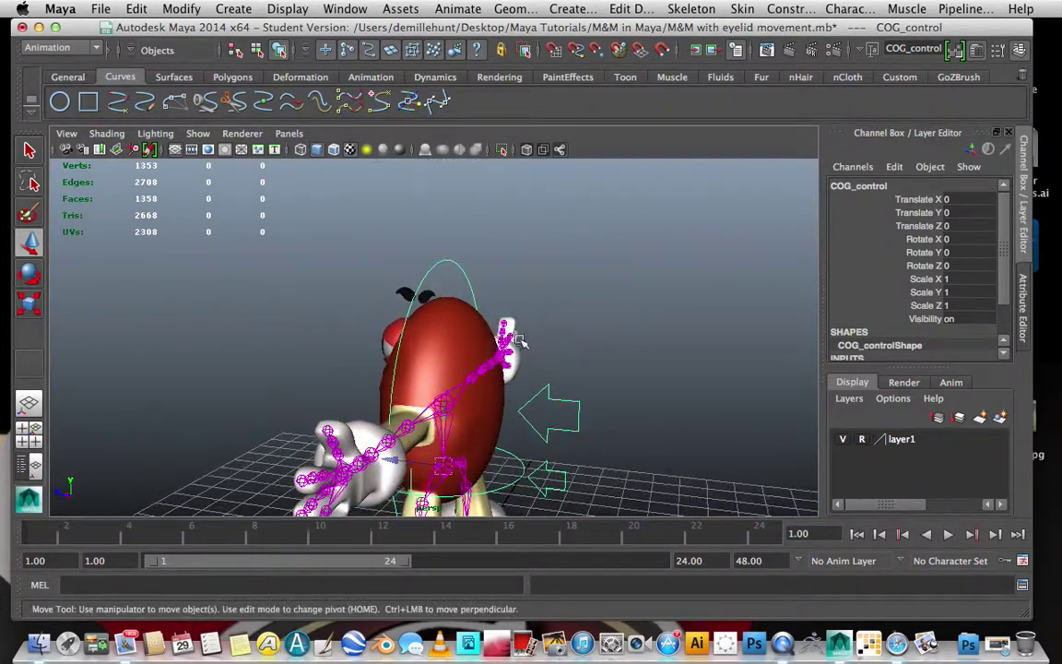
pyautogui.click(561, 403)
pyautogui.keyDown('alt'); pyautogui.moveTo(560, 403); pyautogui.dragTo(398, 327); pyautogui.keyUp('alt')
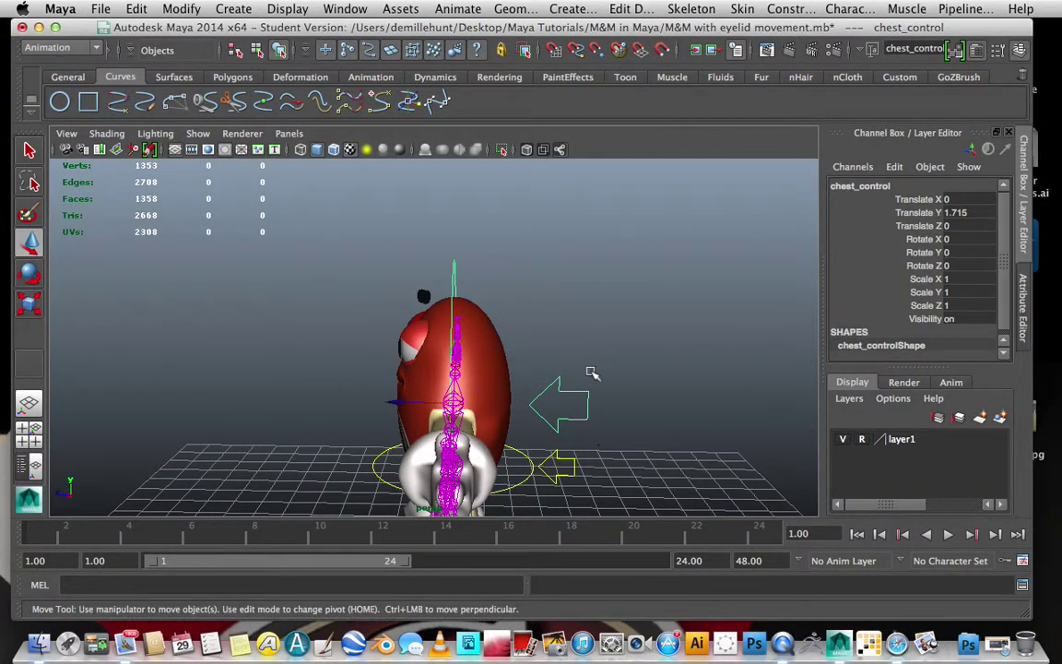
pyautogui.click(32, 277)
pyautogui.keyDown('alt'); pyautogui.moveTo(618, 324); pyautogui.dragTo(645, 336); pyautogui.keyUp('alt')
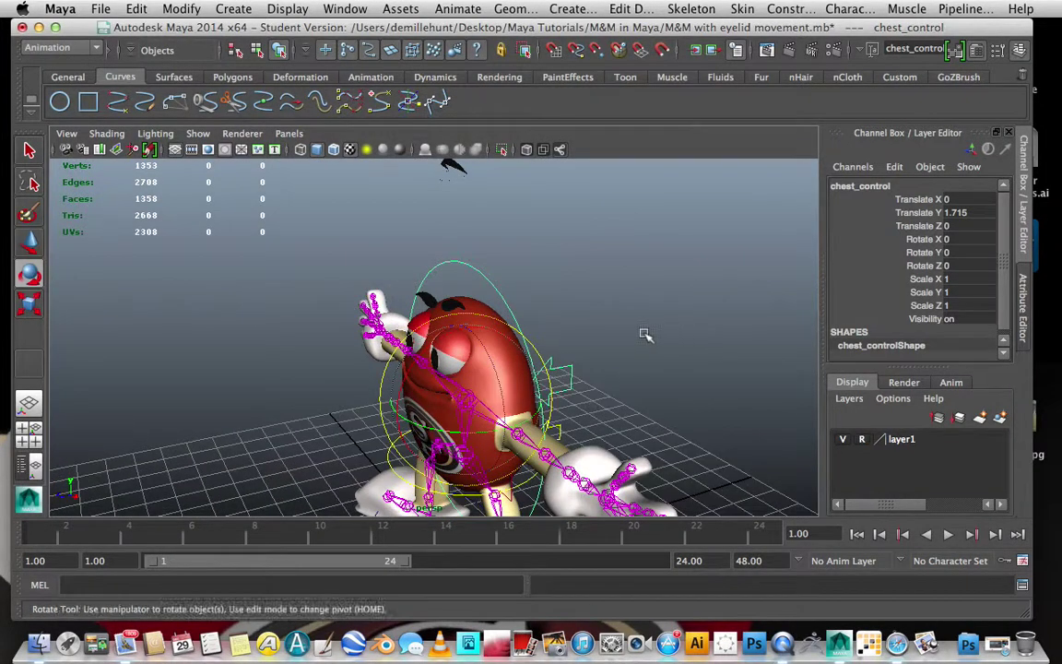
pyautogui.moveTo(429, 342); pyautogui.dragTo(412, 376)
pyautogui.moveTo(472, 400)
pyautogui.mouseDown()
pyautogui.moveTo(472, 385)
pyautogui.moveTo(475, 397)
pyautogui.moveTo(503, 387)
pyautogui.moveTo(474, 387)
pyautogui.moveTo(501, 391)
pyautogui.moveTo(475, 403)
pyautogui.moveTo(485, 400)
pyautogui.mouseUp()
pyautogui.press('z')
pyautogui.press('z')
pyautogui.press('z')
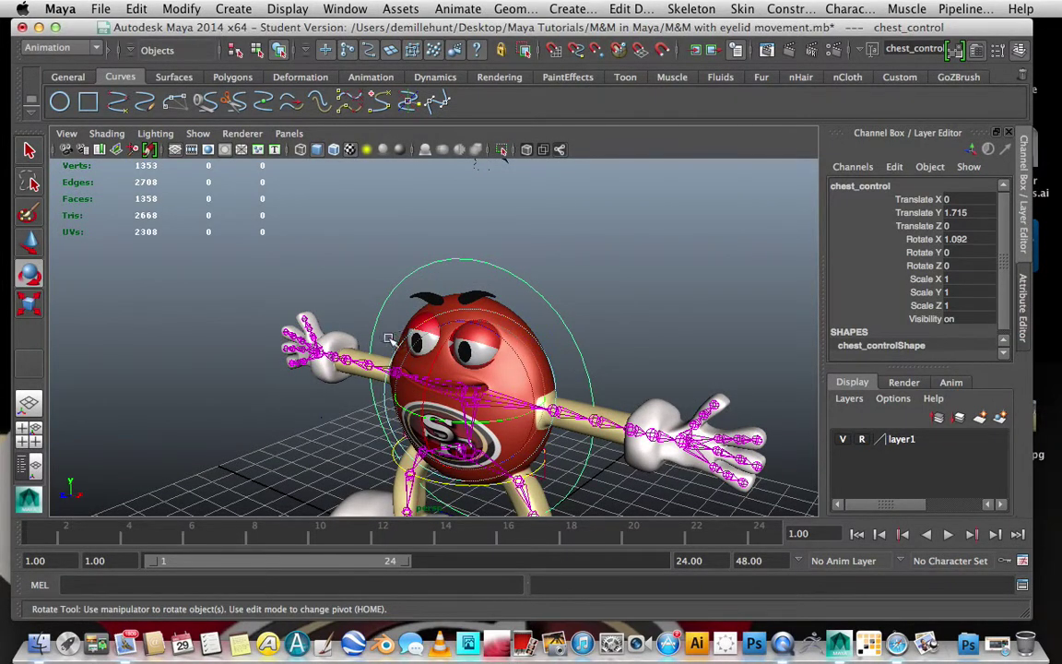
# Step: Select head_control and scroll the Channel Box to Left Blink and Right Blink
pyautogui.click(29, 149)
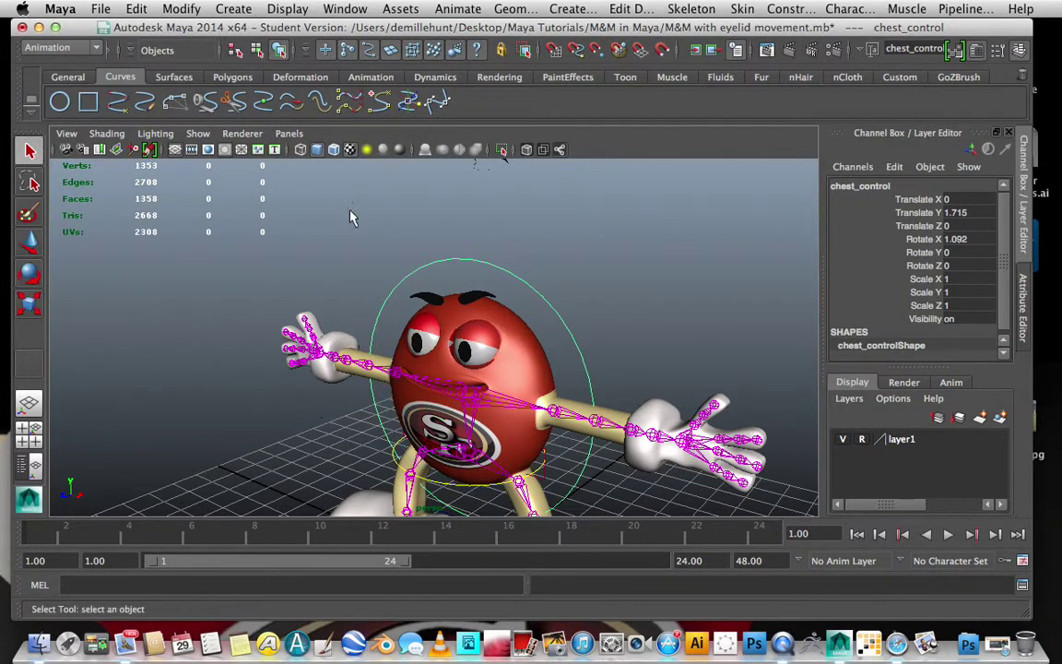
pyautogui.keyDown('alt'); pyautogui.moveTo(553, 263); pyautogui.dragTo(601, 343); pyautogui.keyUp('alt')
pyautogui.click(593, 357)
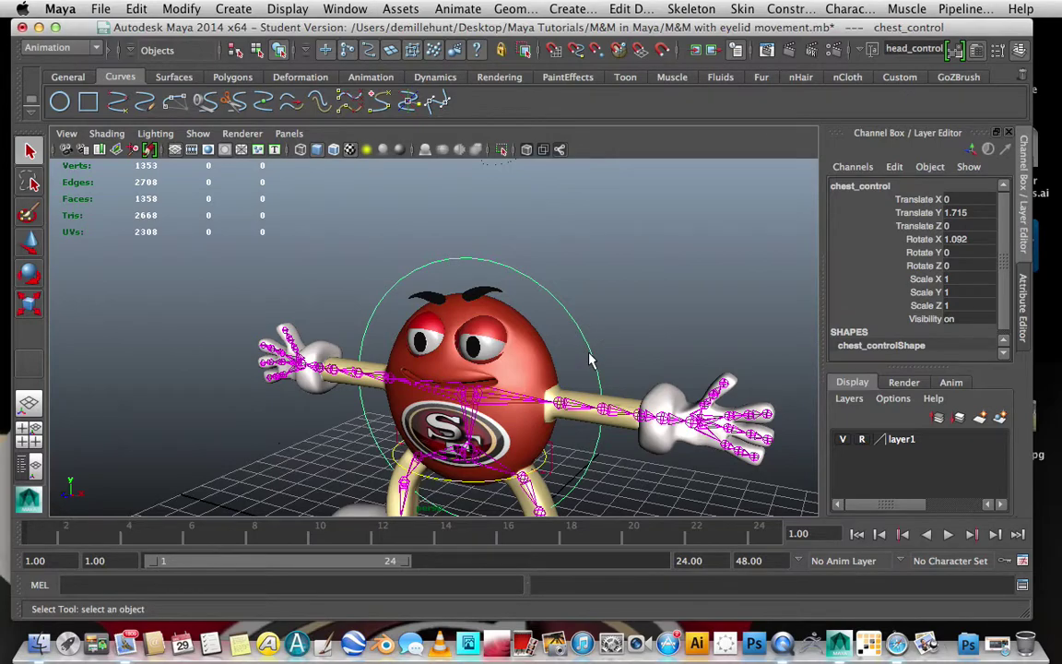
pyautogui.moveTo(1008, 273); pyautogui.dragTo(926, 294)
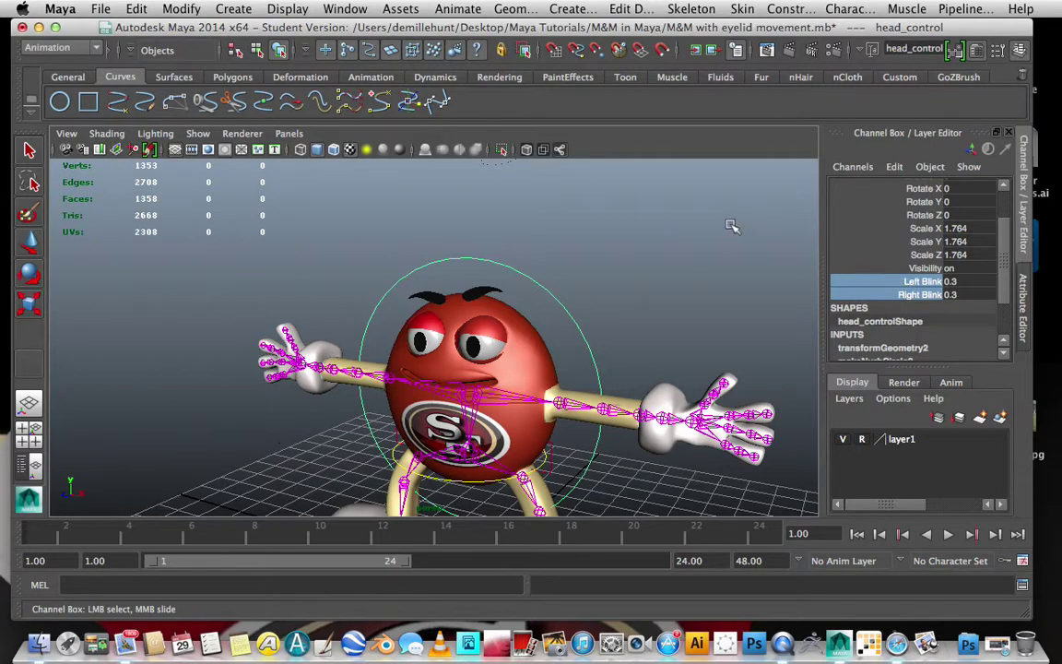
# Step: Lower both eyelids so Left Blink and Right Blink read -5.3
pyautogui.moveTo(721, 256); pyautogui.dragTo(597, 237, button='middle')
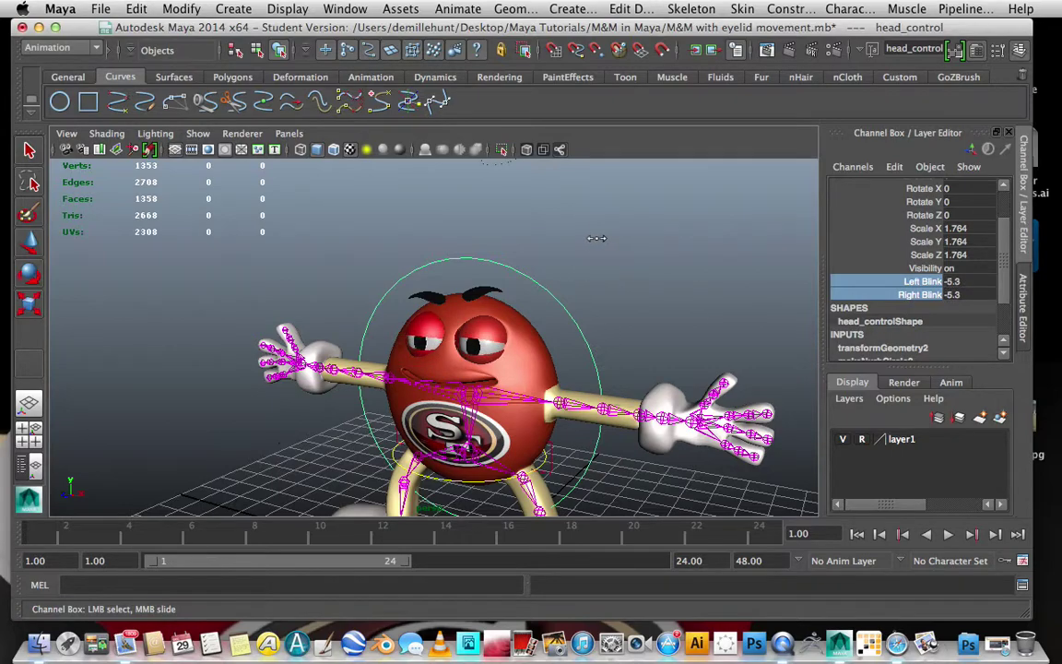
# Step: Minimize Maya to reveal the desktop
pyautogui.click(39, 26)
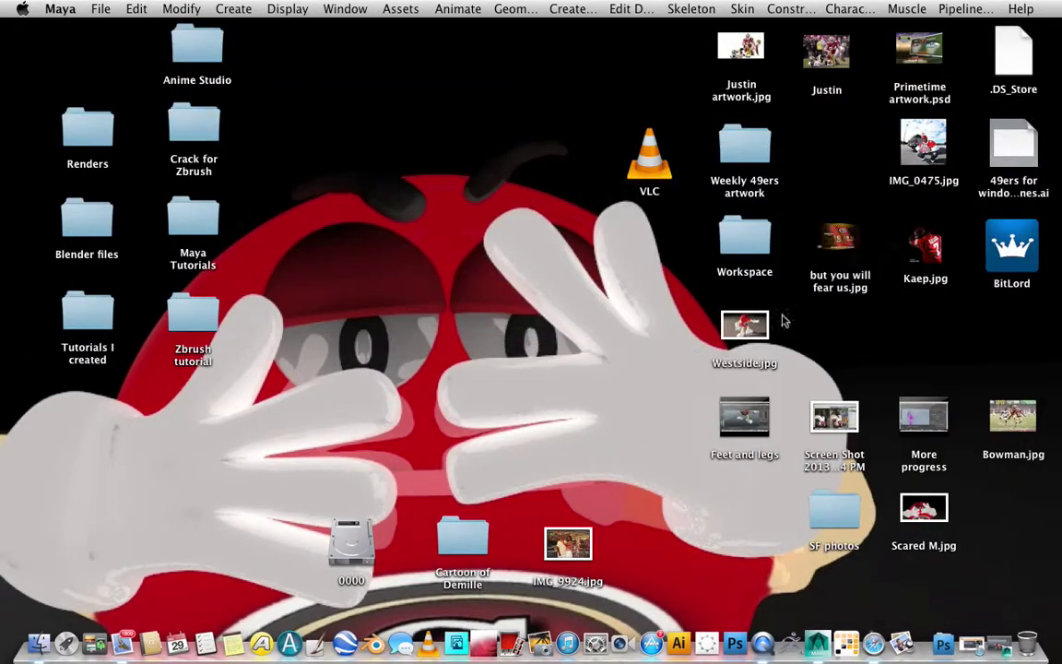
# Step: Open Westside.jpg enlarged in Preview, then return to Maya and ease both blinks to -3.1
pyautogui.click(755, 330)
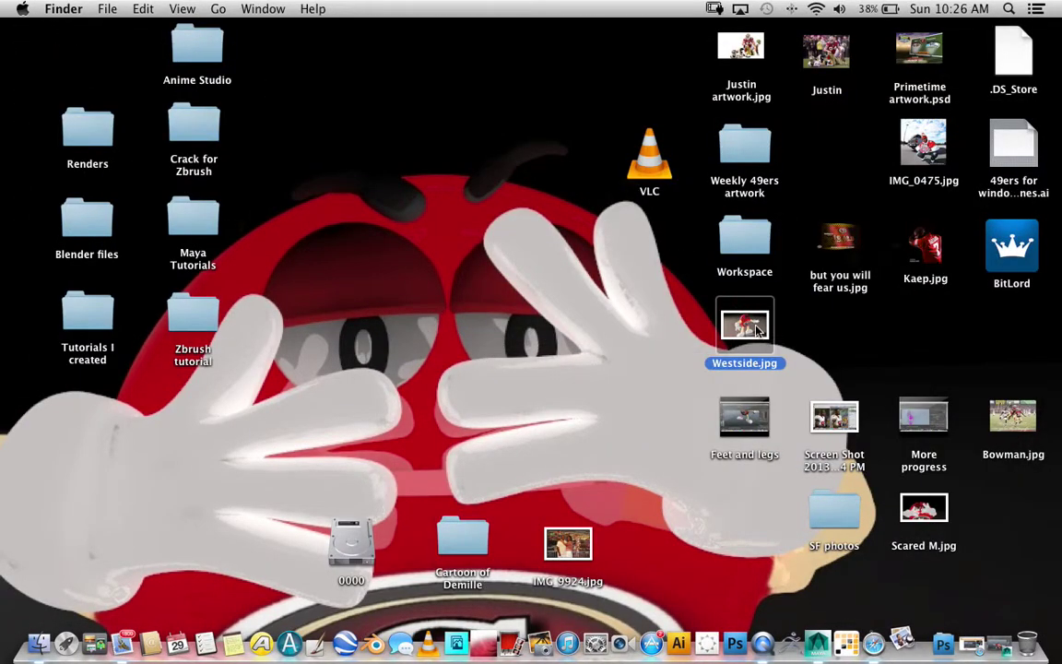
pyautogui.doubleClick(755, 330)
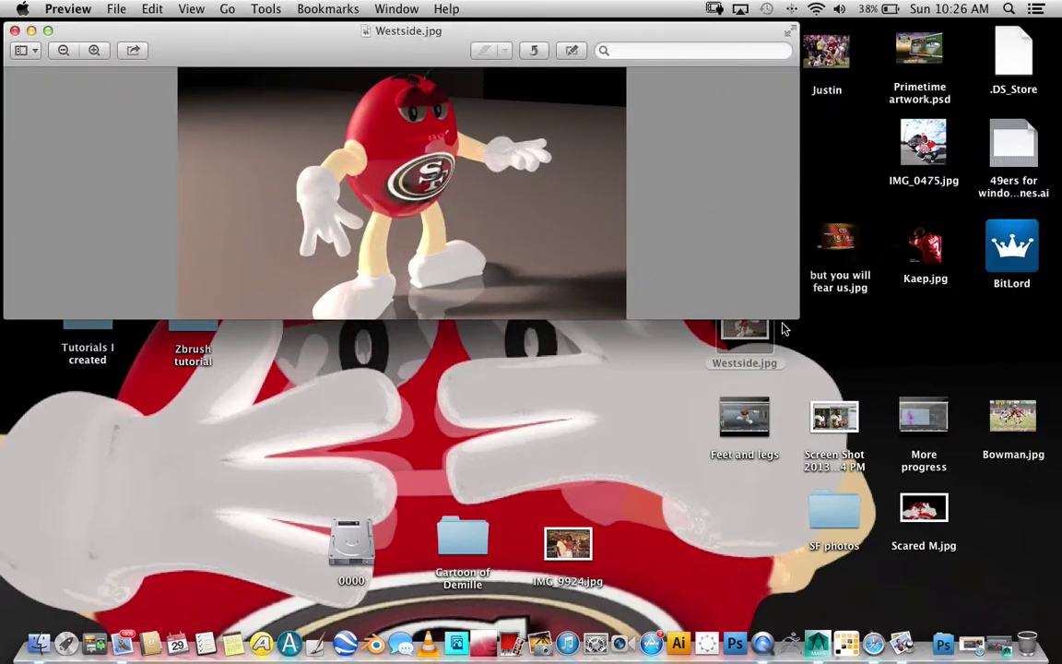
pyautogui.moveTo(791, 317); pyautogui.dragTo(966, 544)
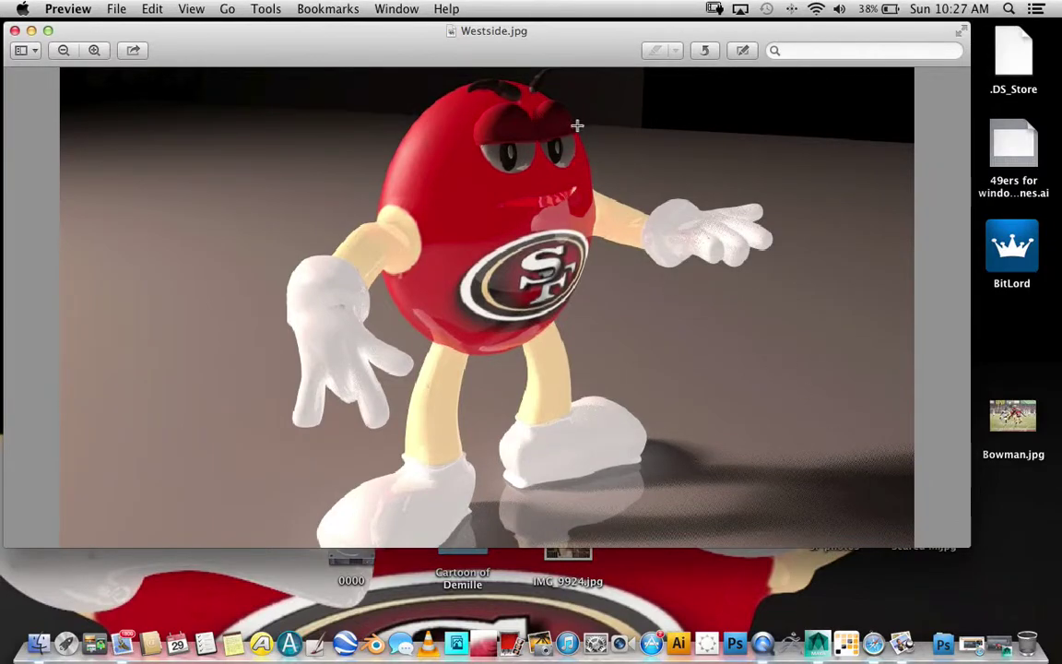
pyautogui.moveTo(562, 39); pyautogui.dragTo(569, 103)
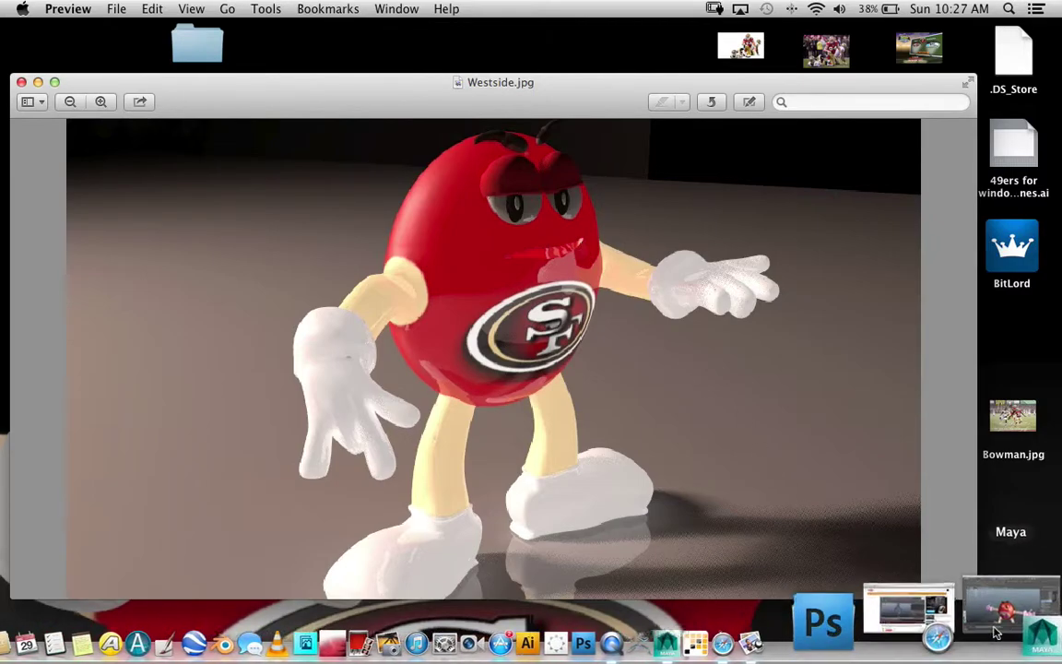
pyautogui.click(996, 620)
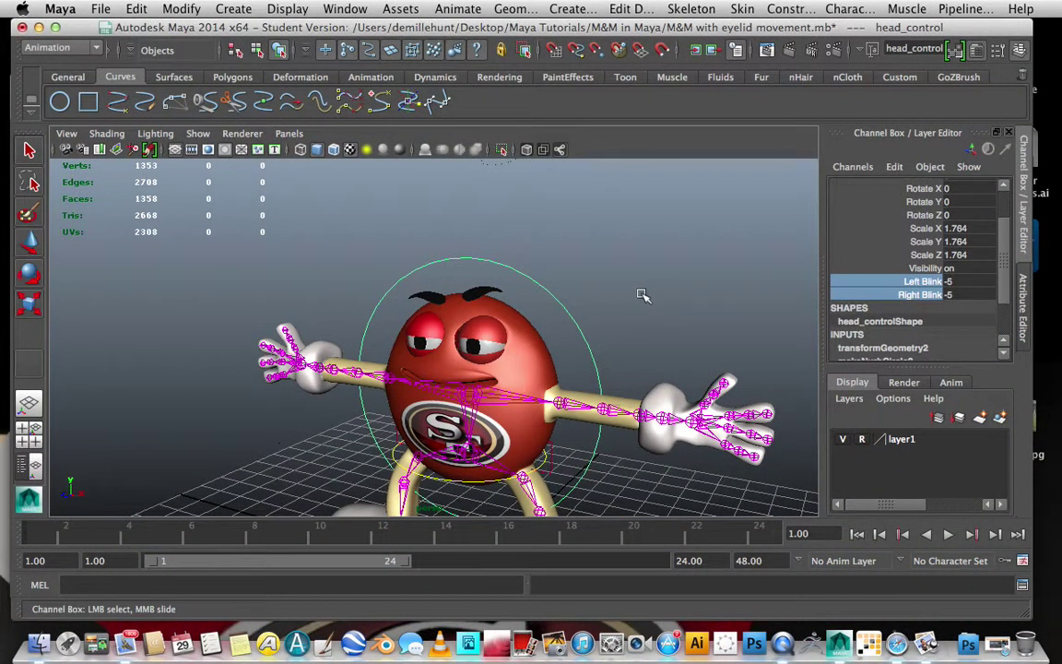
pyautogui.moveTo(640, 289); pyautogui.dragTo(661, 296, button='middle')
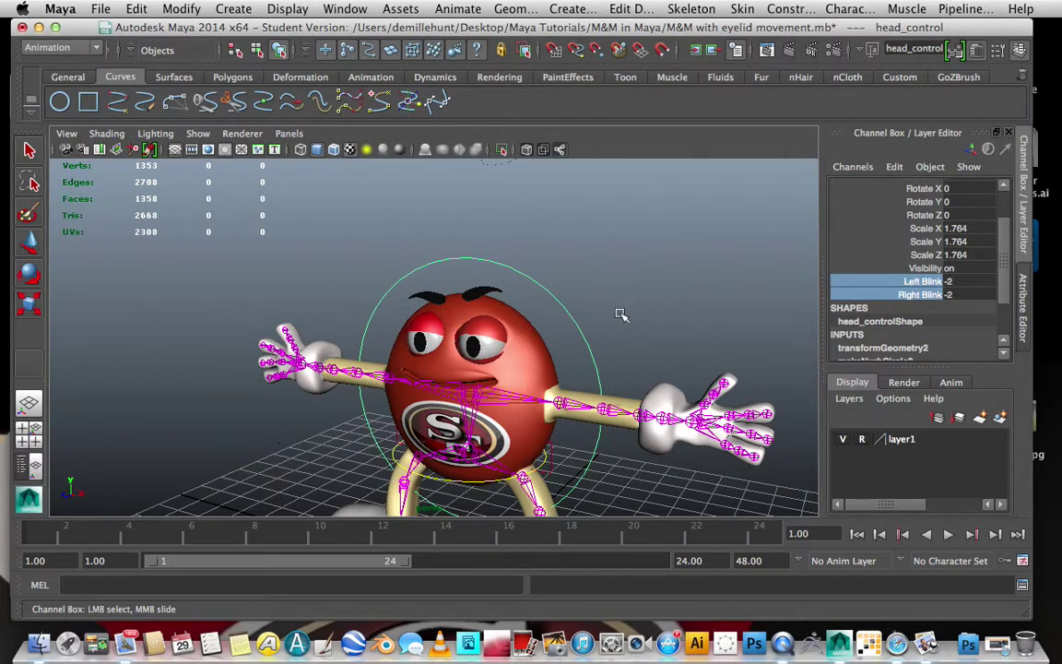
# Step: Select the left finger joints, walk up to the wrist, then pick the left_arm_1 joint
pyautogui.click(28, 150)
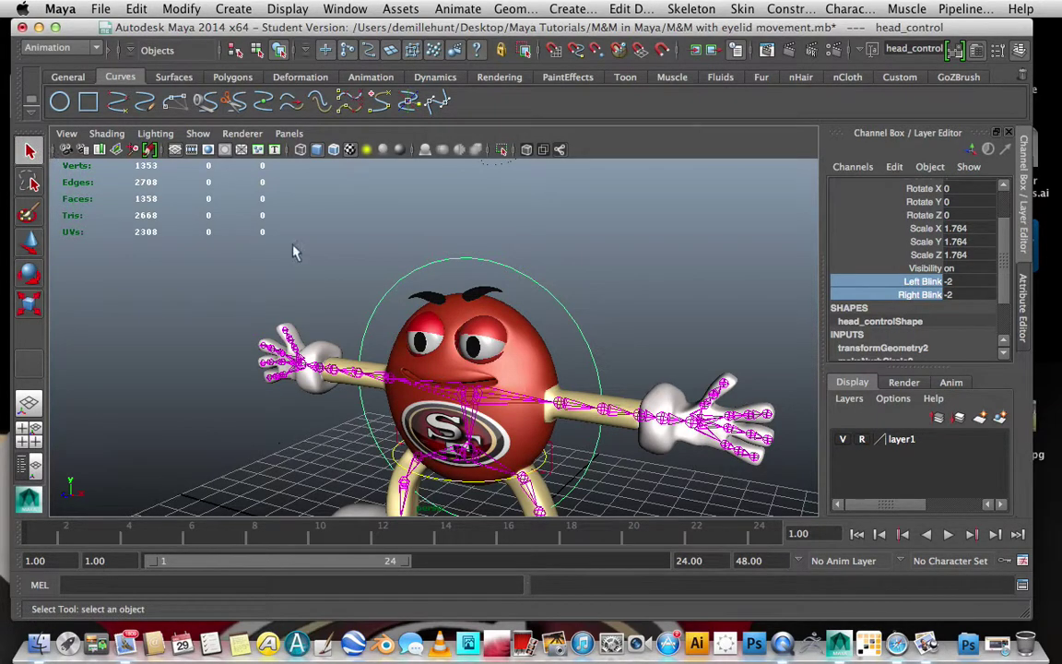
pyautogui.click(726, 384)
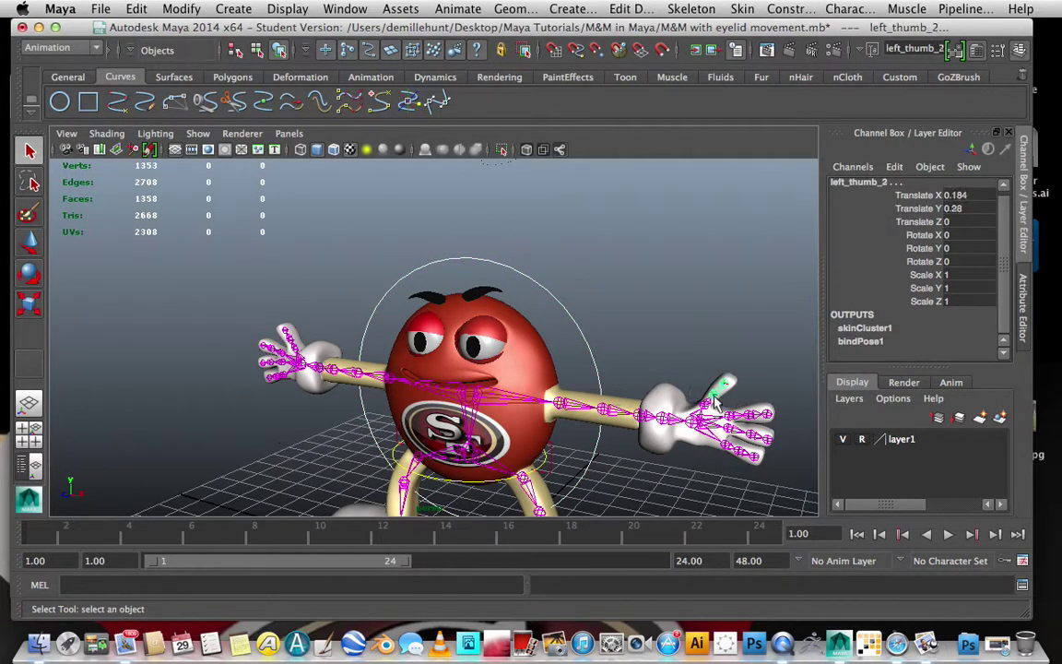
pyautogui.click(754, 416)
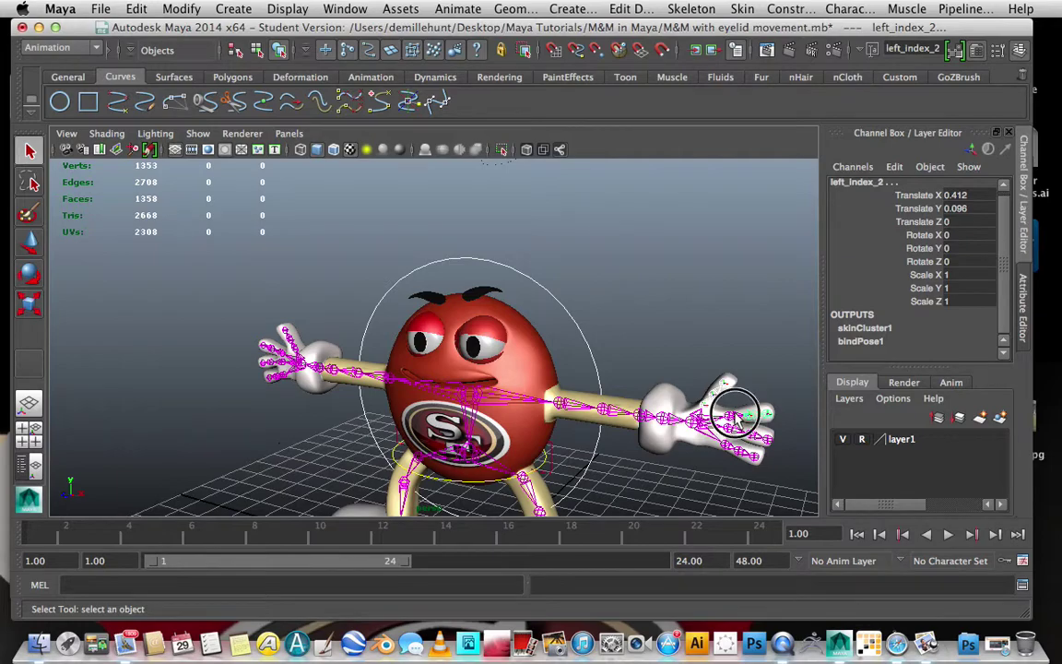
pyautogui.click(755, 438)
pyautogui.click(740, 451)
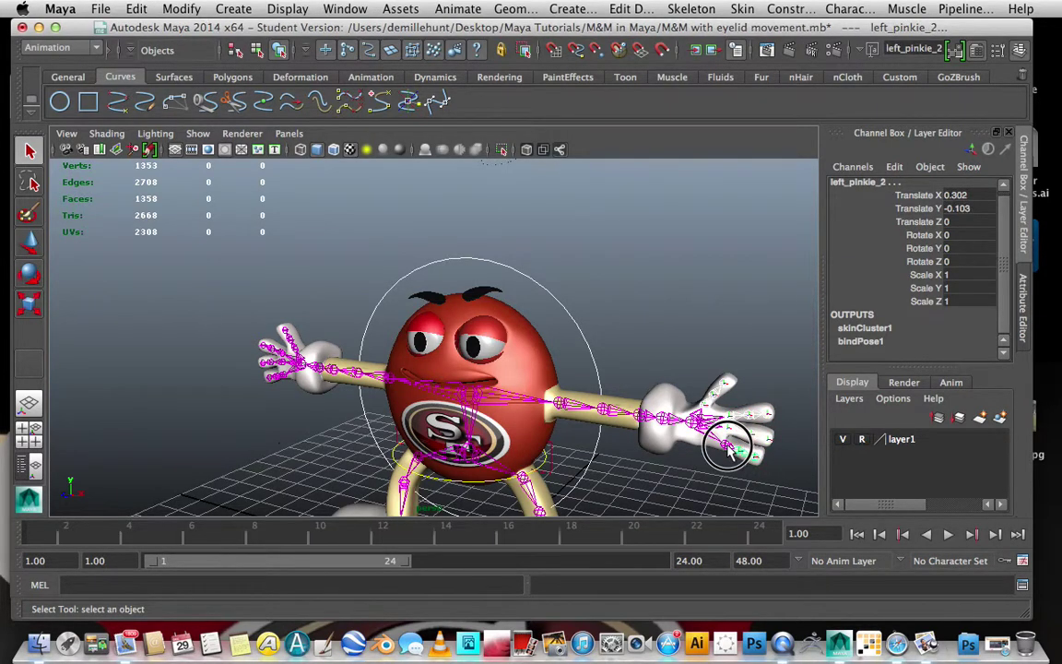
pyautogui.press('Up')
pyautogui.press('Up')
pyautogui.press('Up')
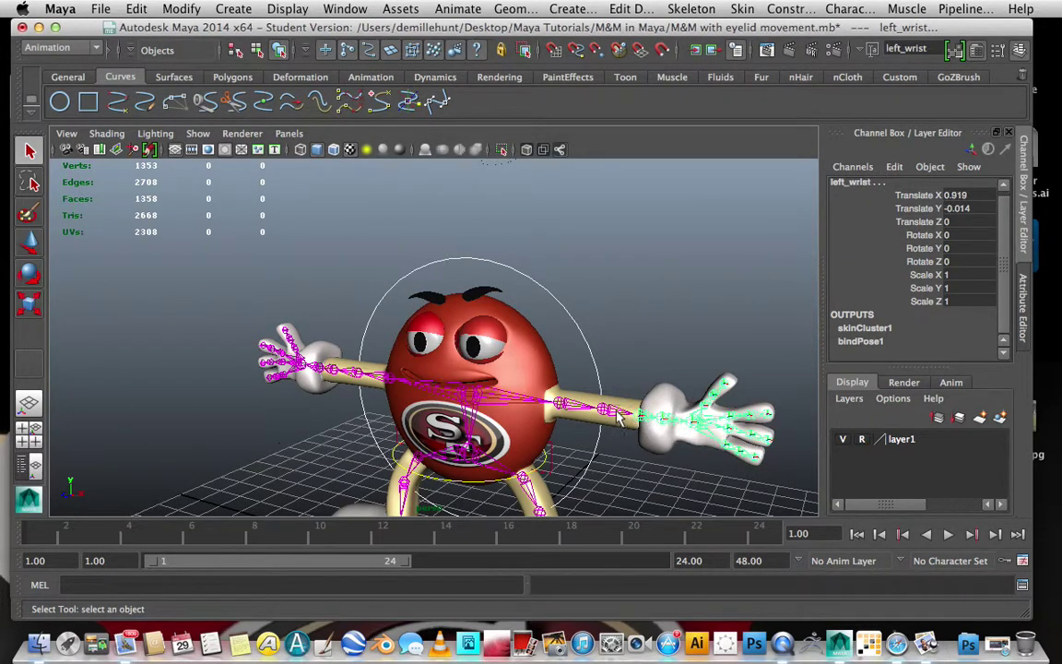
pyautogui.click(584, 413)
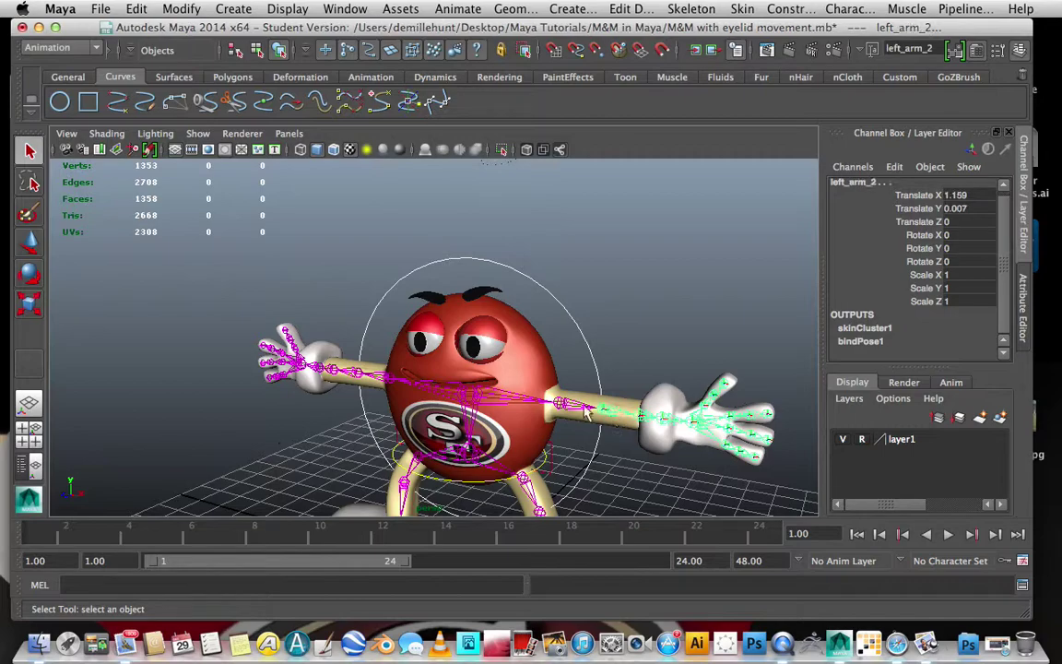
pyautogui.click(591, 351)
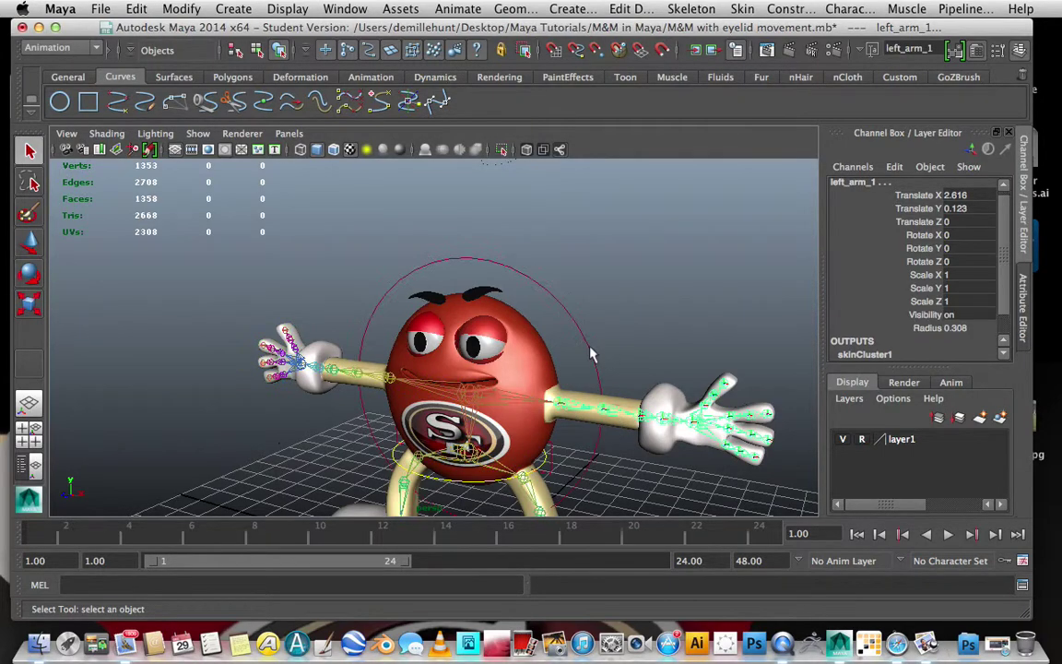
pyautogui.click(30, 274)
# Step: Rotate left_arm_1 to -5.696, -23.327, 14.137, bringing the left hand beside the face
pyautogui.moveTo(597, 422); pyautogui.dragTo(522, 365)
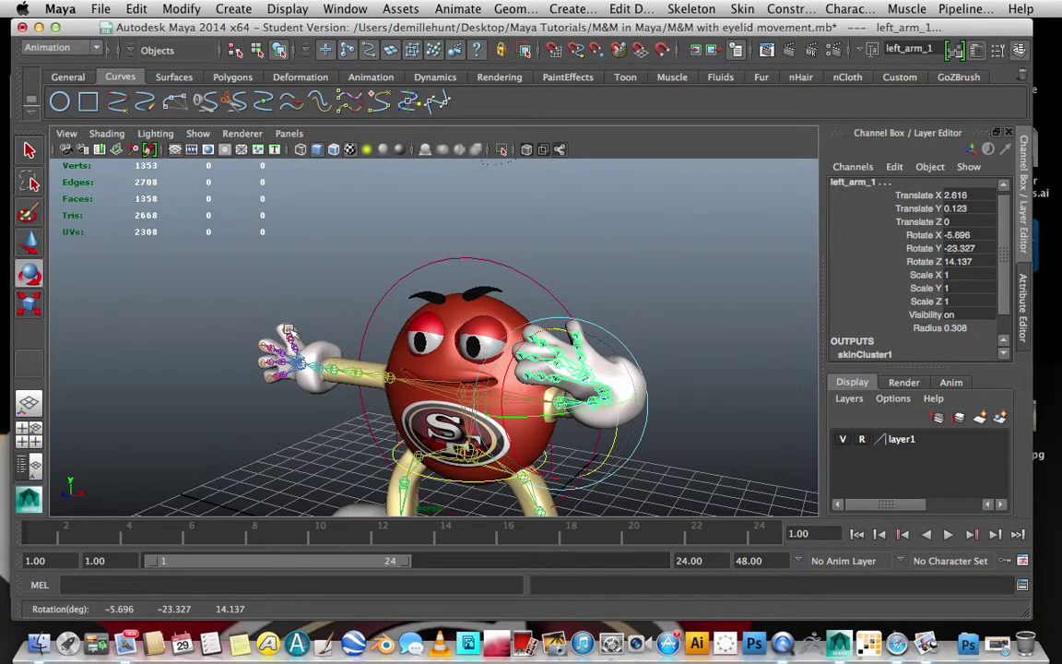
pyautogui.click(29, 150)
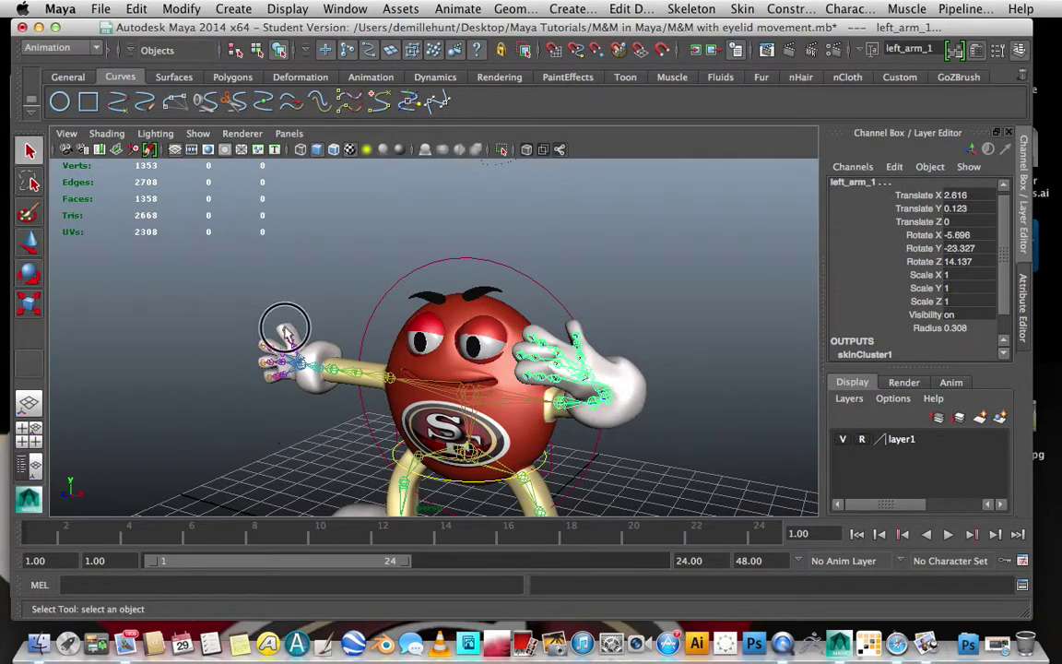
pyautogui.click(293, 342)
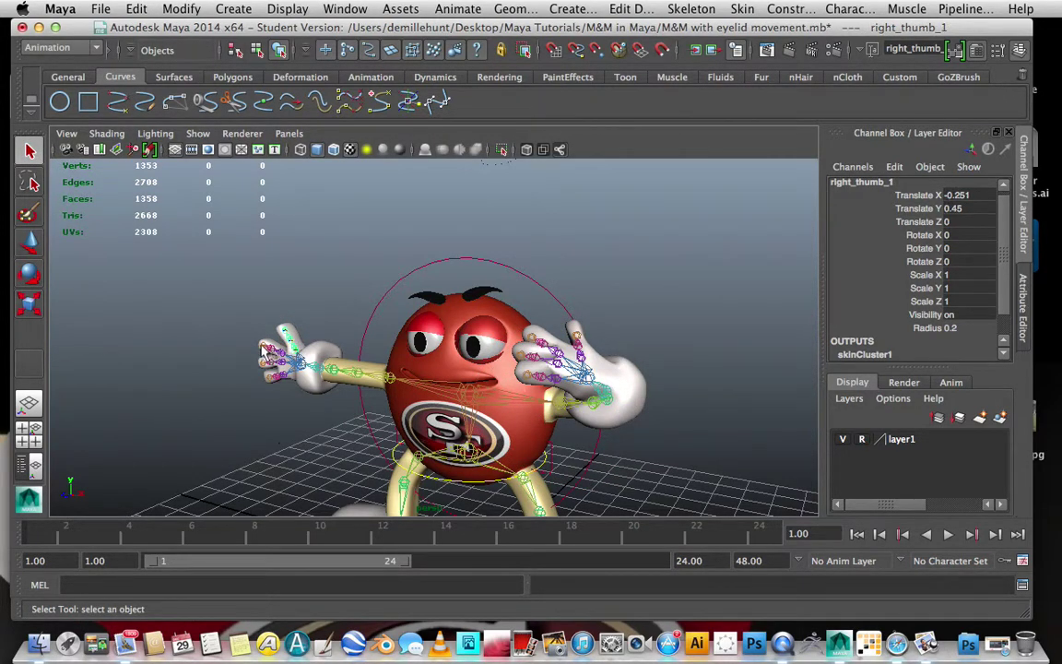
pyautogui.click(270, 352)
pyautogui.click(297, 335)
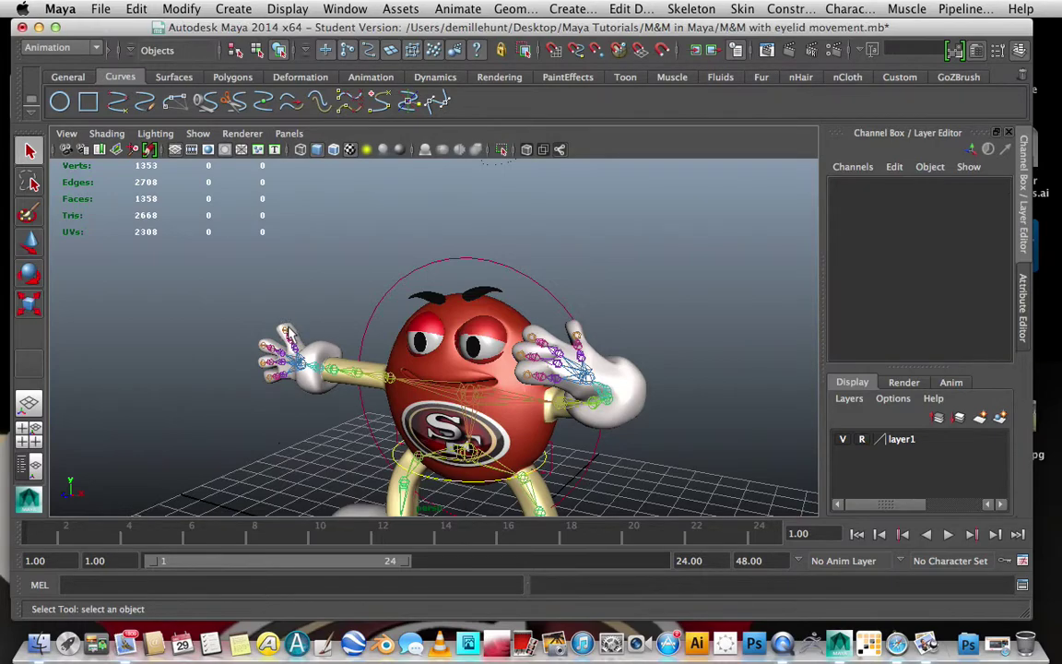
# Step: Select the right hand and arm chain and rotate right_arm_1 about 31° in Y
pyautogui.click(284, 332)
pyautogui.keyDown('shift'); pyautogui.click(280, 337); pyautogui.keyUp('shift')
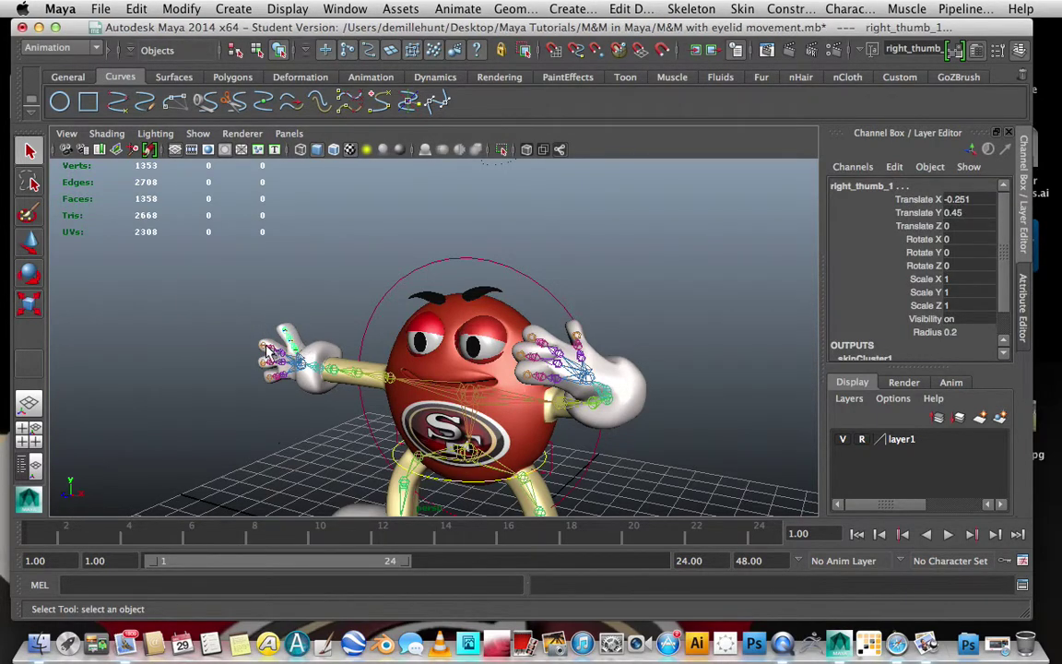
pyautogui.keyDown('shift'); pyautogui.click(269, 353); pyautogui.keyUp('shift')
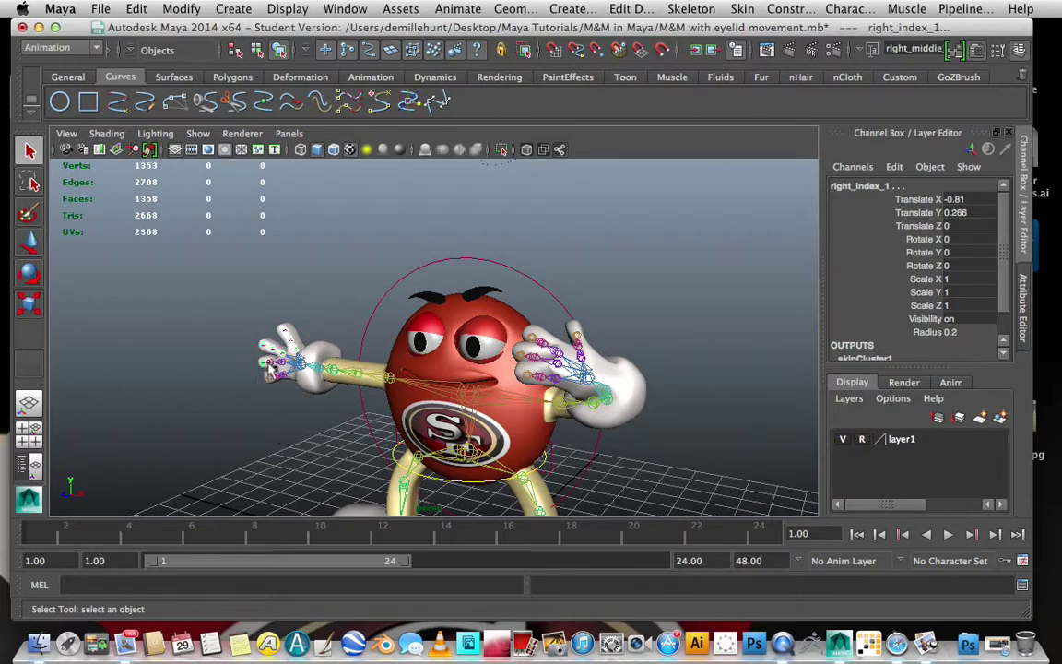
pyautogui.click(280, 367)
pyautogui.keyDown('shift'); pyautogui.click(277, 383); pyautogui.keyUp('shift')
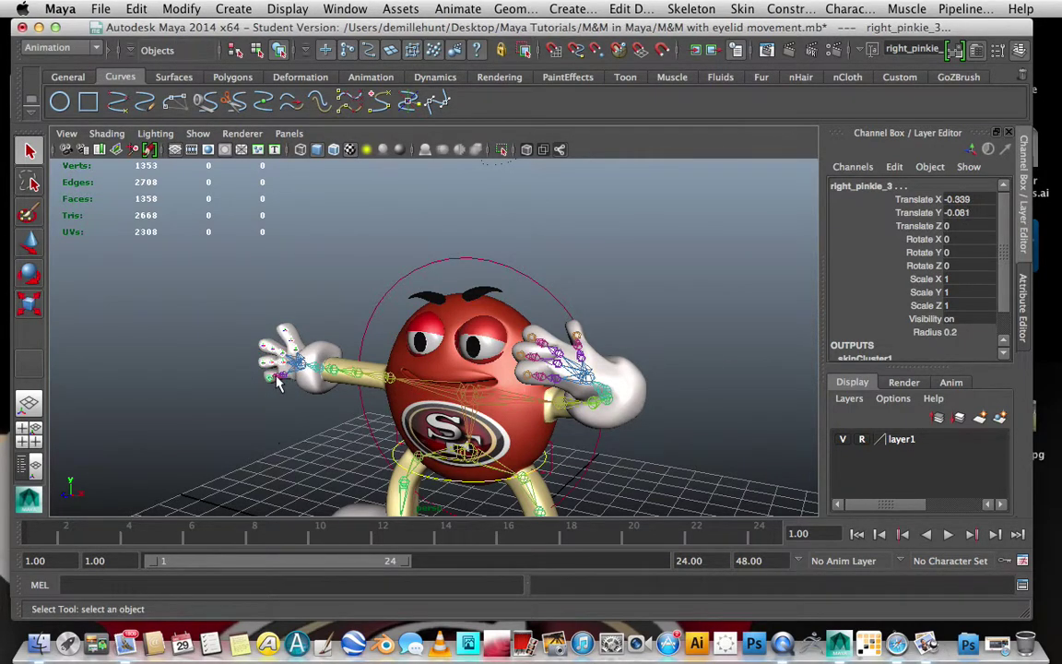
pyautogui.keyDown('shift'); pyautogui.click(274, 339); pyautogui.keyUp('shift')
pyautogui.keyDown('shift'); pyautogui.click(289, 338); pyautogui.keyUp('shift')
pyautogui.keyDown('shift'); pyautogui.click(313, 342); pyautogui.keyUp('shift')
pyautogui.keyDown('shift'); pyautogui.click(383, 382); pyautogui.keyUp('shift')
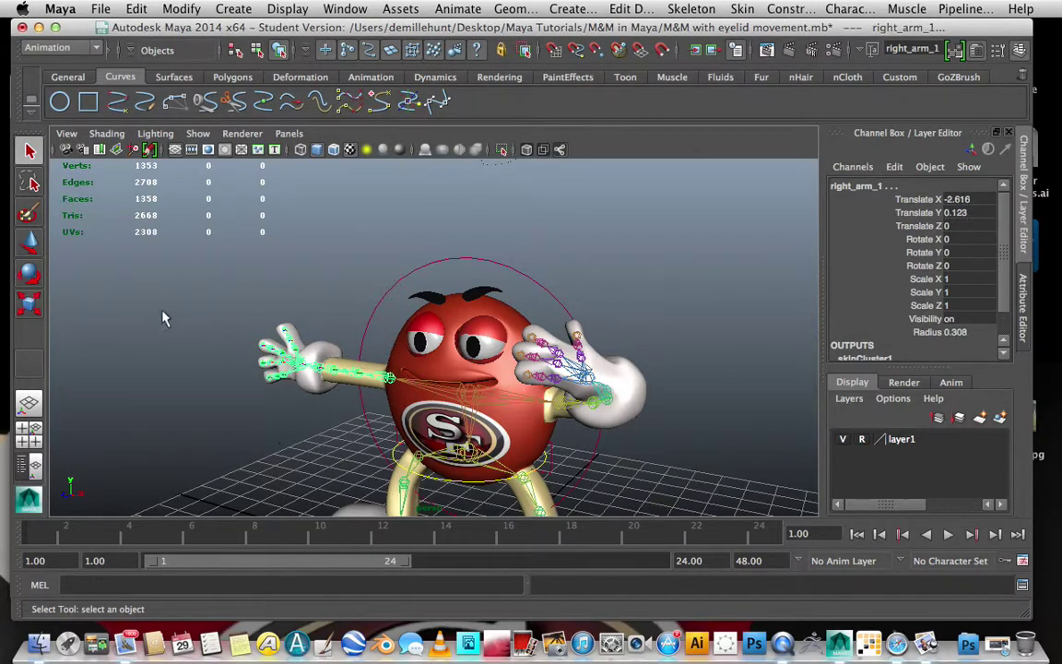
pyautogui.click(31, 274)
pyautogui.moveTo(335, 395); pyautogui.dragTo(369, 343)
# Step: Lower head_control's Left Blink and Right Blink together to about -4.1
pyautogui.click(540, 287)
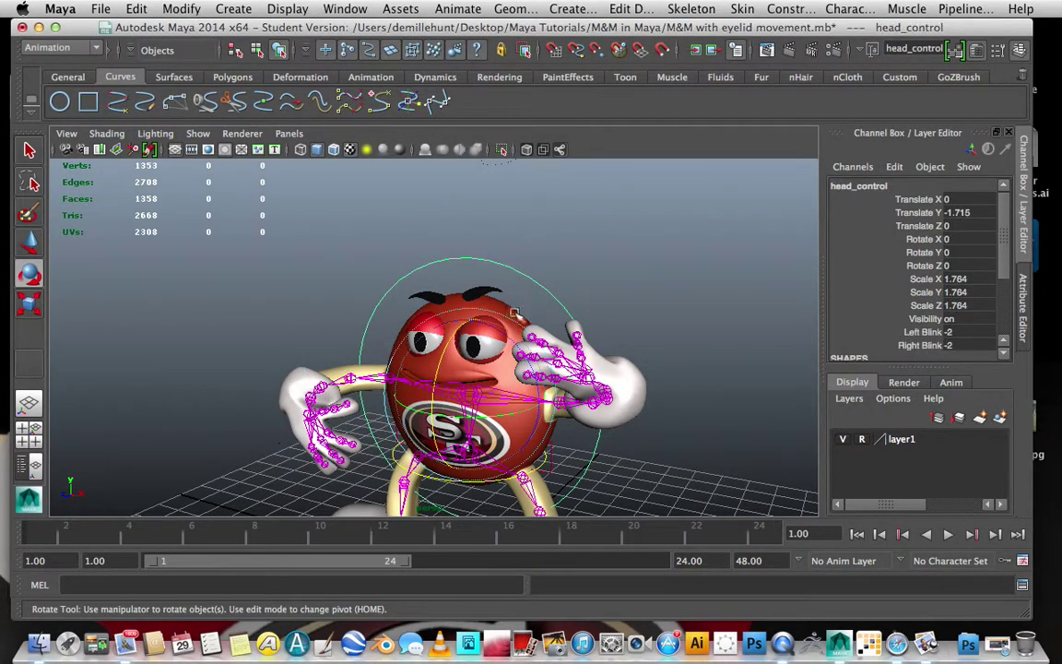
pyautogui.moveTo(927, 332); pyautogui.dragTo(933, 350)
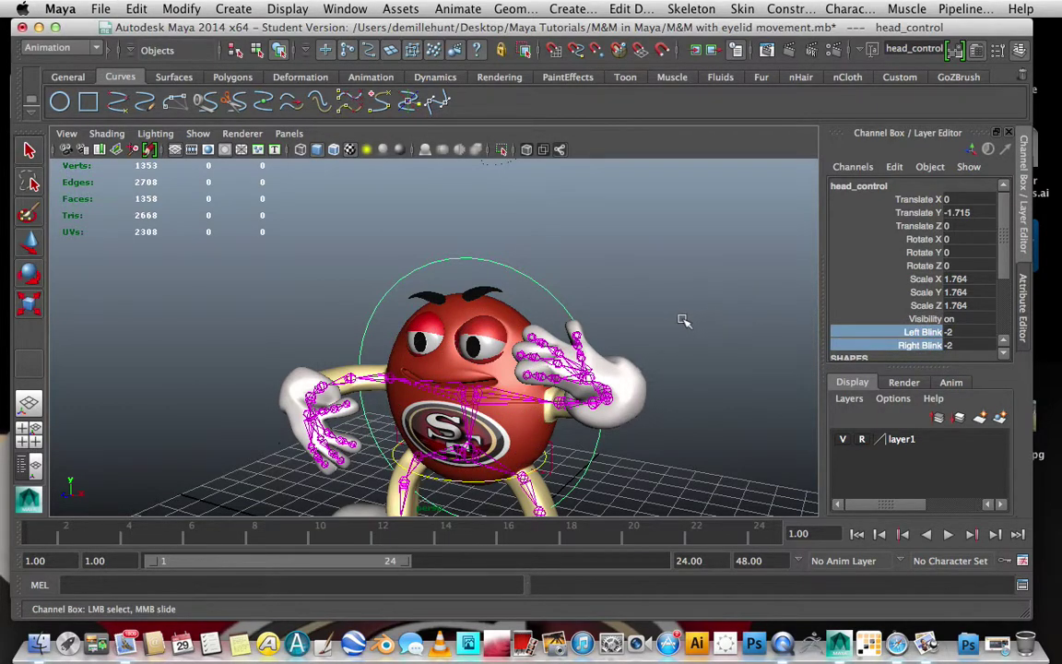
pyautogui.moveTo(692, 313)
pyautogui.mouseDown(button='middle')
pyautogui.moveTo(660, 306)
pyautogui.moveTo(677, 307)
pyautogui.mouseUp(button='middle')
pyautogui.keyDown('alt'); pyautogui.moveTo(679, 306); pyautogui.dragTo(804, 303); pyautogui.keyUp('alt')
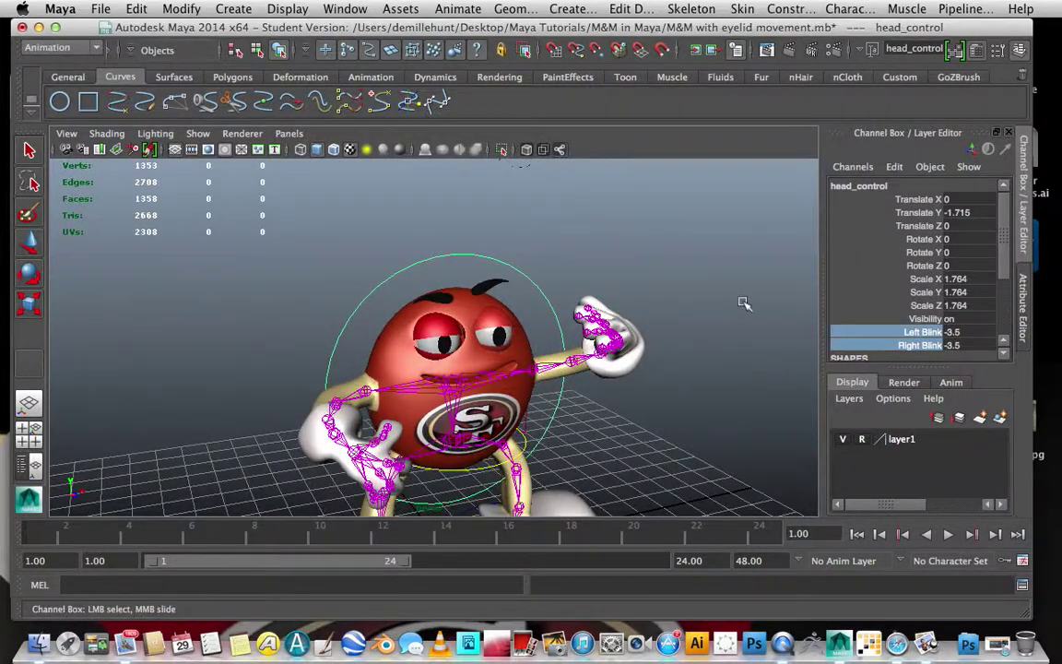
pyautogui.moveTo(728, 297)
pyautogui.mouseDown(button='middle')
pyautogui.moveTo(711, 282)
pyautogui.moveTo(738, 277)
pyautogui.moveTo(728, 274)
pyautogui.mouseUp(button='middle')
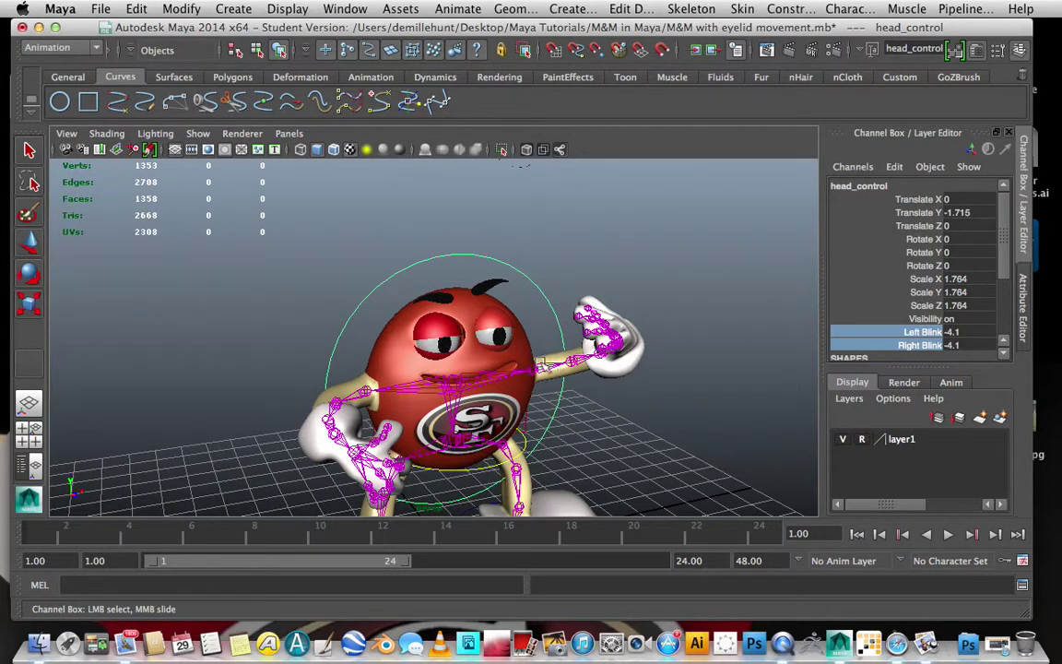
# Step: Rotate left_arm_1 to -21.153, -37.136, 19.843, lifting the left hand higher
pyautogui.click(534, 367)
pyautogui.press('e')
pyautogui.moveTo(532, 341); pyautogui.dragTo(564, 361)
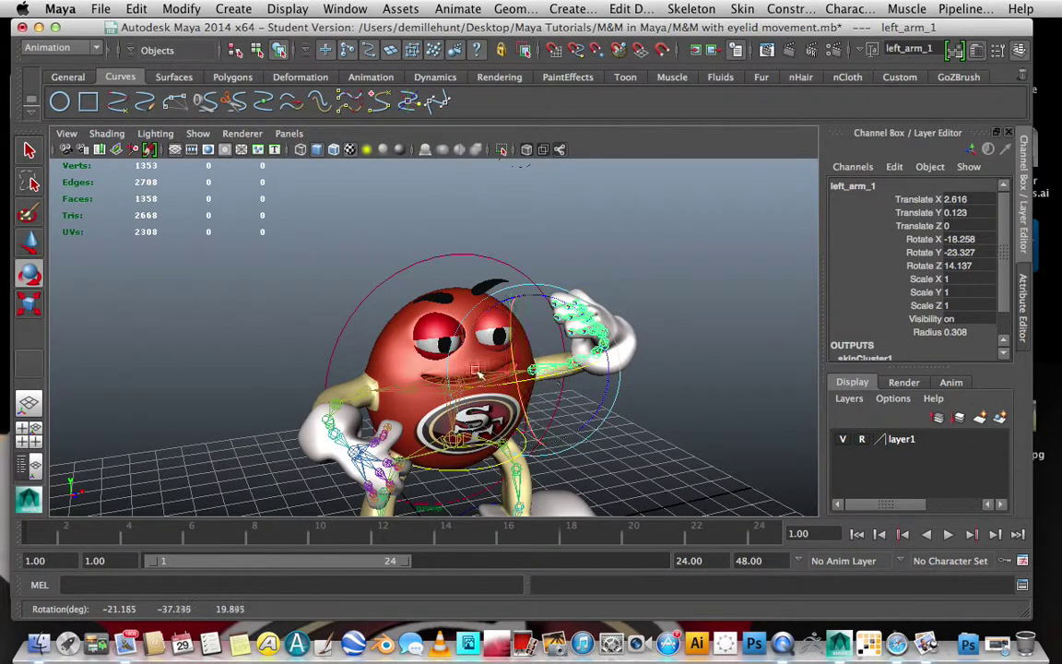
# Step: Rotate right_arm_1 to Rotate X -9.624, swinging the right hand across the body
pyautogui.click(384, 387)
pyautogui.moveTo(394, 345); pyautogui.dragTo(350, 312)
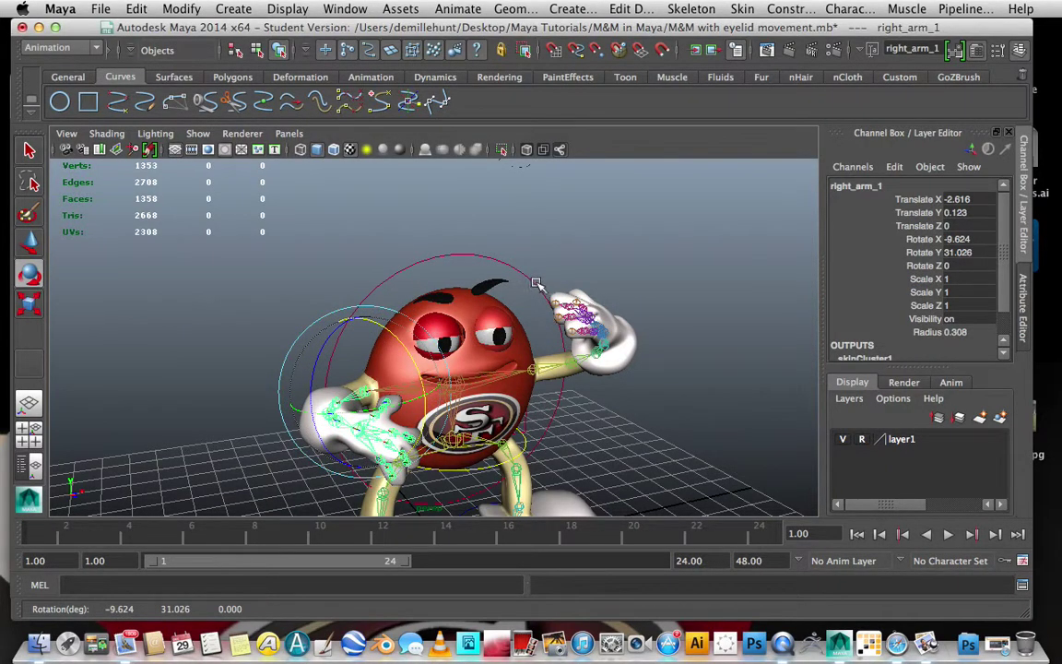
pyautogui.click(537, 283)
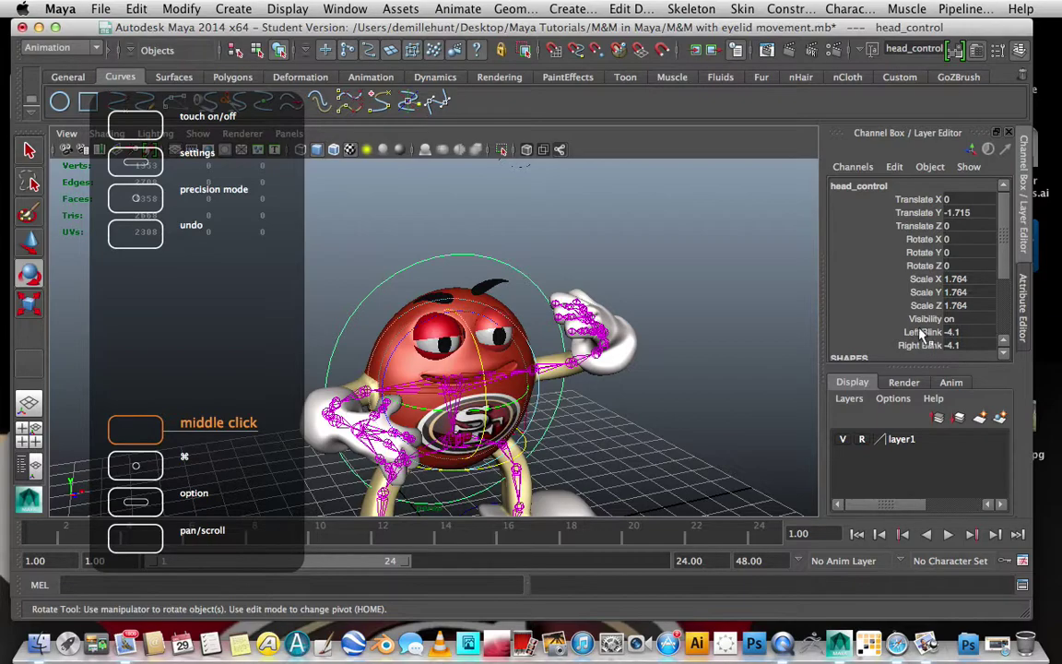
# Step: Close the eyelids further, then reopen them until both blinks read -1.1
pyautogui.scroll(-1, 922, 277)
pyautogui.moveTo(922, 319); pyautogui.dragTo(919, 335)
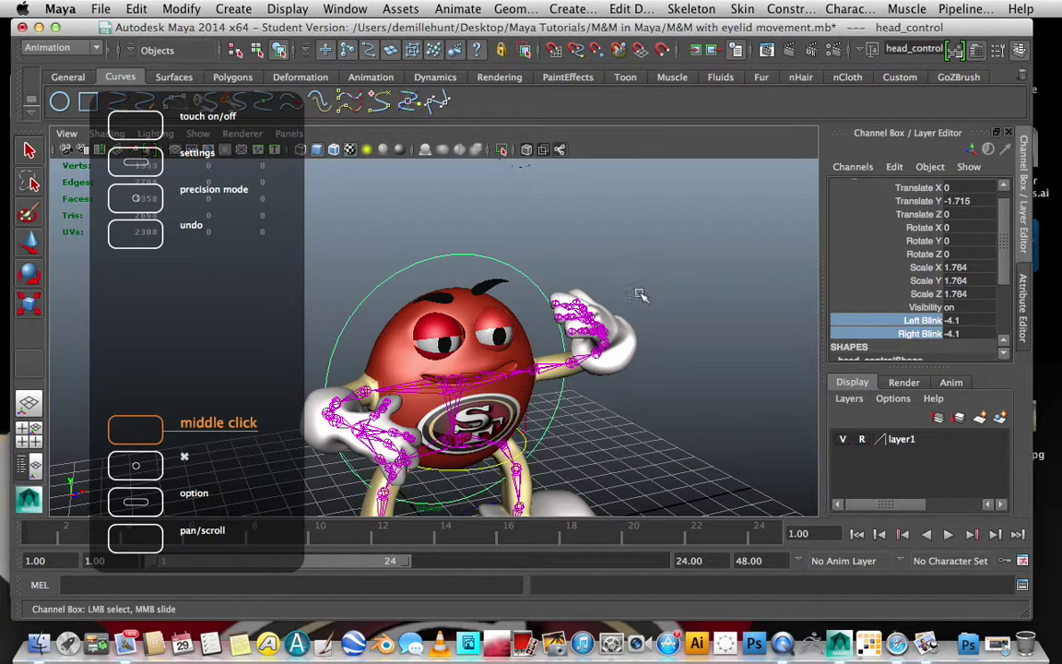
pyautogui.moveTo(675, 287)
pyautogui.mouseDown(button='middle')
pyautogui.moveTo(645, 280)
pyautogui.moveTo(715, 281)
pyautogui.moveTo(673, 275)
pyautogui.moveTo(684, 273)
pyautogui.mouseUp(button='middle')
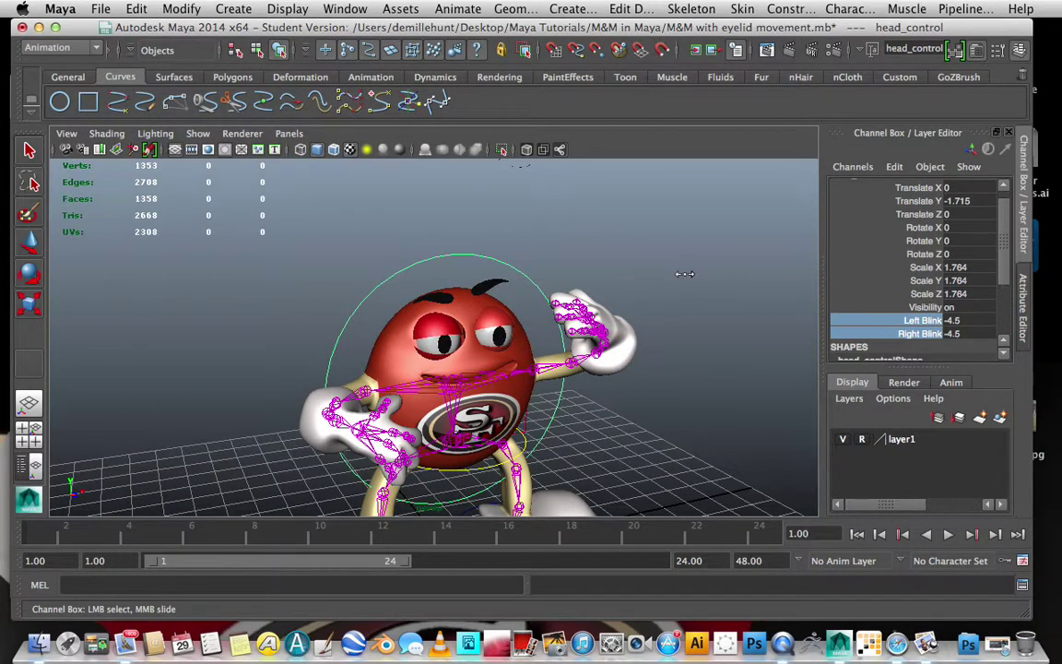
pyautogui.keyDown('alt'); pyautogui.moveTo(657, 286); pyautogui.dragTo(709, 246); pyautogui.keyUp('alt')
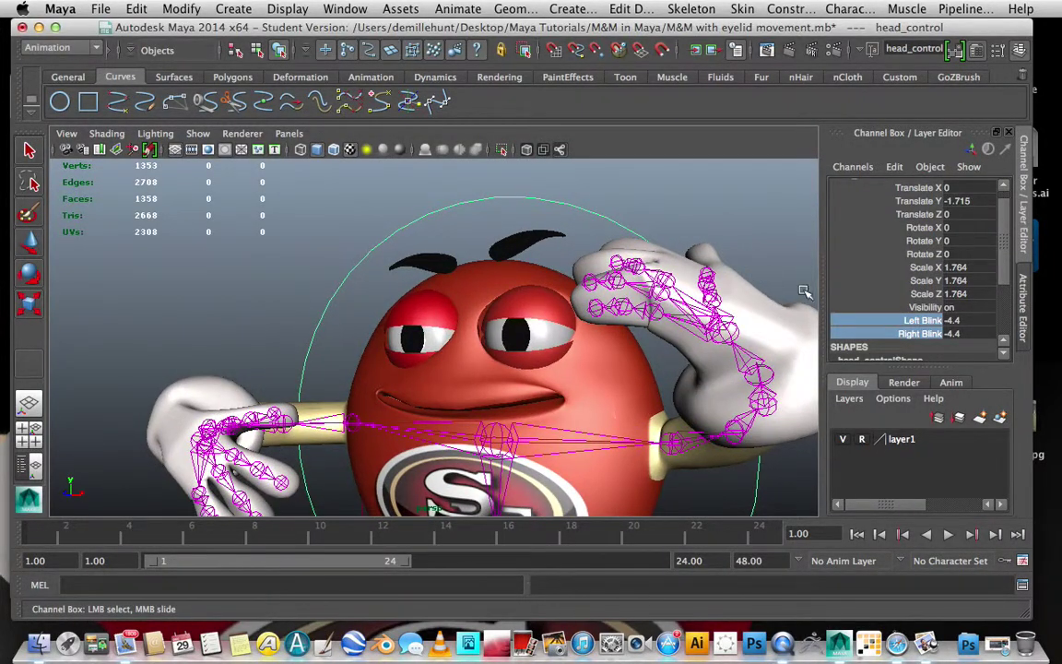
pyautogui.moveTo(755, 245)
pyautogui.mouseDown(button='middle')
pyautogui.moveTo(797, 251)
pyautogui.moveTo(751, 237)
pyautogui.moveTo(793, 245)
pyautogui.moveTo(760, 240)
pyautogui.mouseUp(button='middle')
pyautogui.keyDown('alt'); pyautogui.moveTo(724, 227); pyautogui.dragTo(627, 269); pyautogui.keyUp('alt')
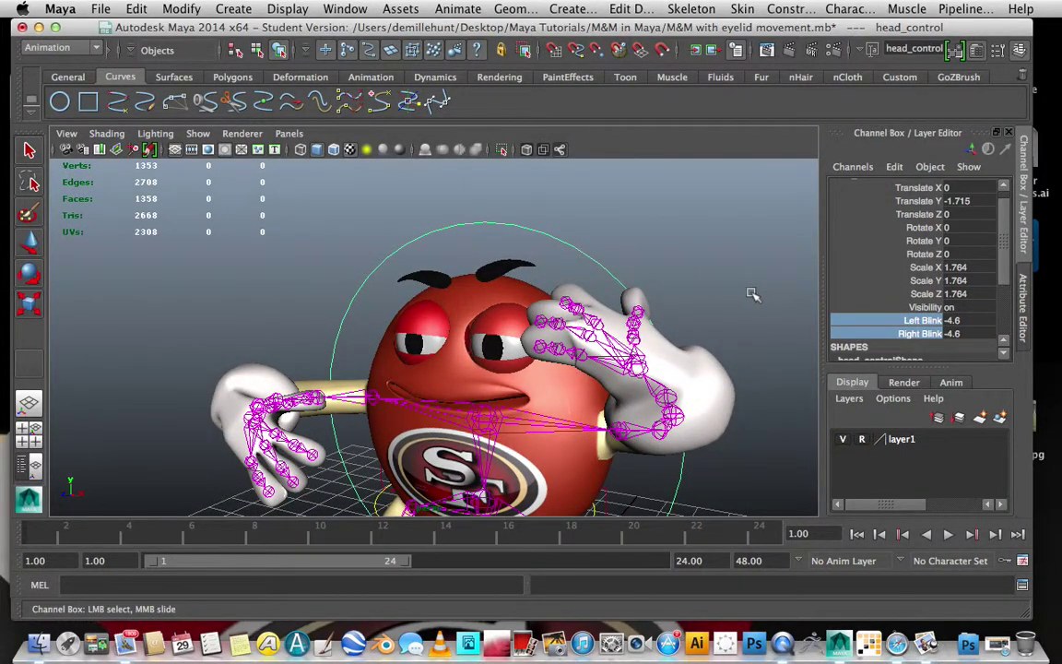
pyautogui.moveTo(742, 287); pyautogui.dragTo(630, 417, button='middle')
pyautogui.moveTo(698, 284); pyautogui.dragTo(760, 306, button='middle')
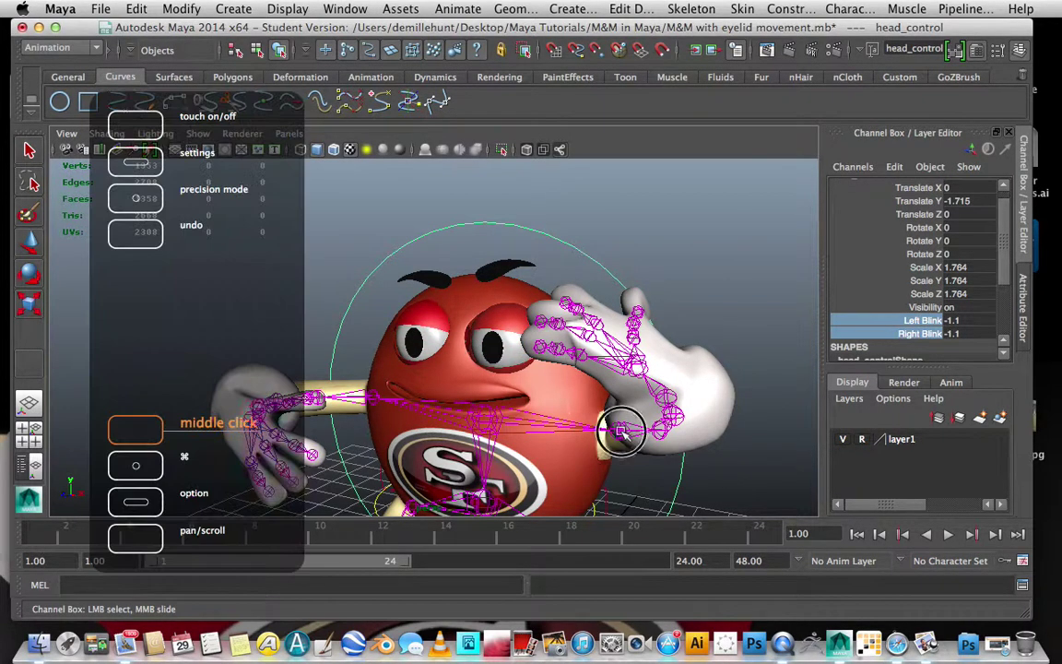
# Step: Rotate left_arm_1 down so the left hand rests in front of the body
pyautogui.click(619, 427)
pyautogui.click(30, 276)
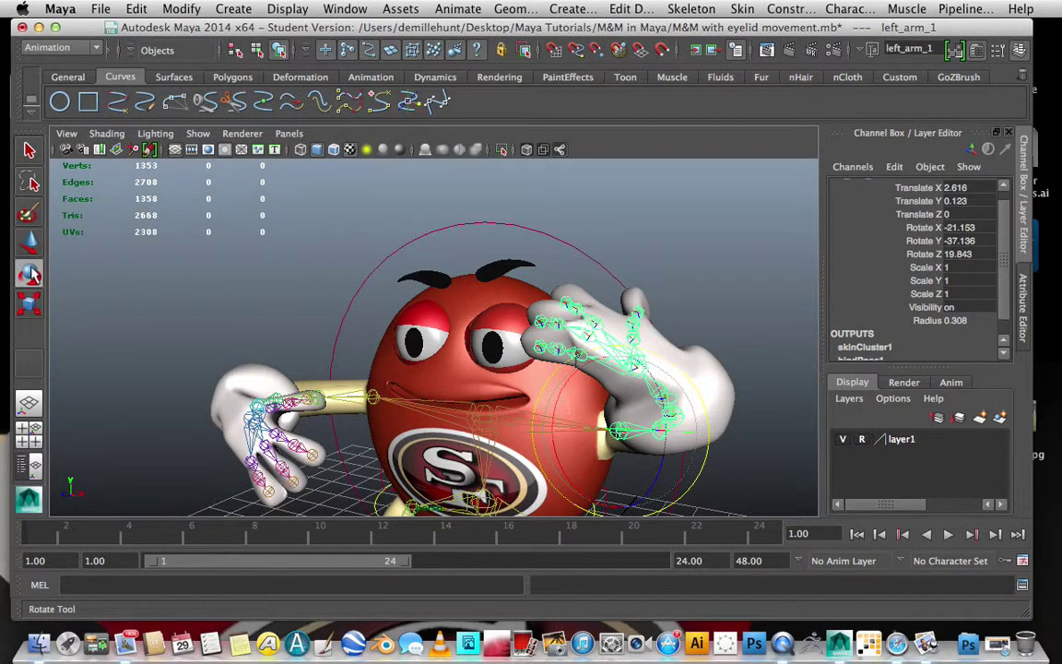
pyautogui.moveTo(663, 462); pyautogui.dragTo(650, 498)
pyautogui.keyDown('alt'); pyautogui.moveTo(720, 329); pyautogui.dragTo(695, 308); pyautogui.keyUp('alt')
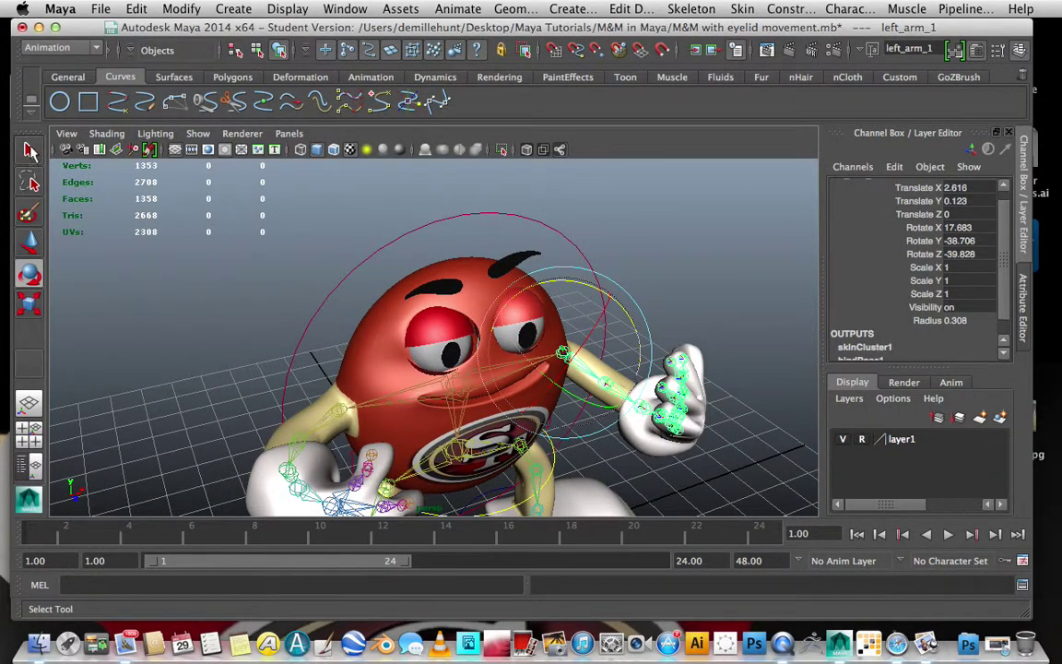
# Step: Clear the selection and reselect head_control
pyautogui.click(29, 149)
pyautogui.click(595, 383)
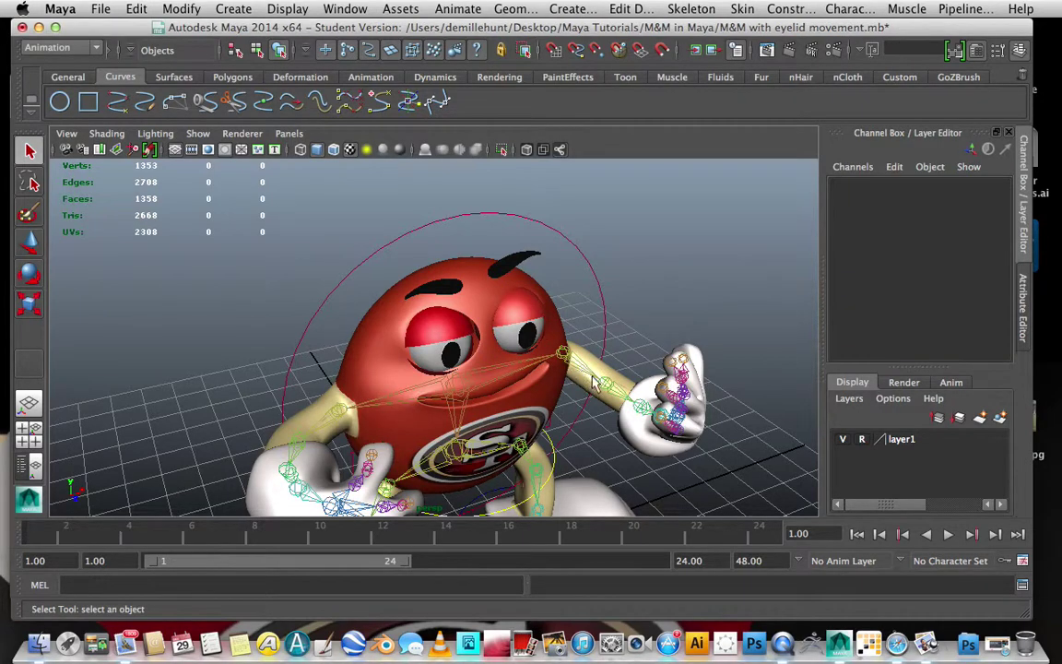
pyautogui.click(685, 300)
pyautogui.keyDown('alt'); pyautogui.moveTo(616, 281); pyautogui.dragTo(599, 312); pyautogui.keyUp('alt')
pyautogui.click(600, 323)
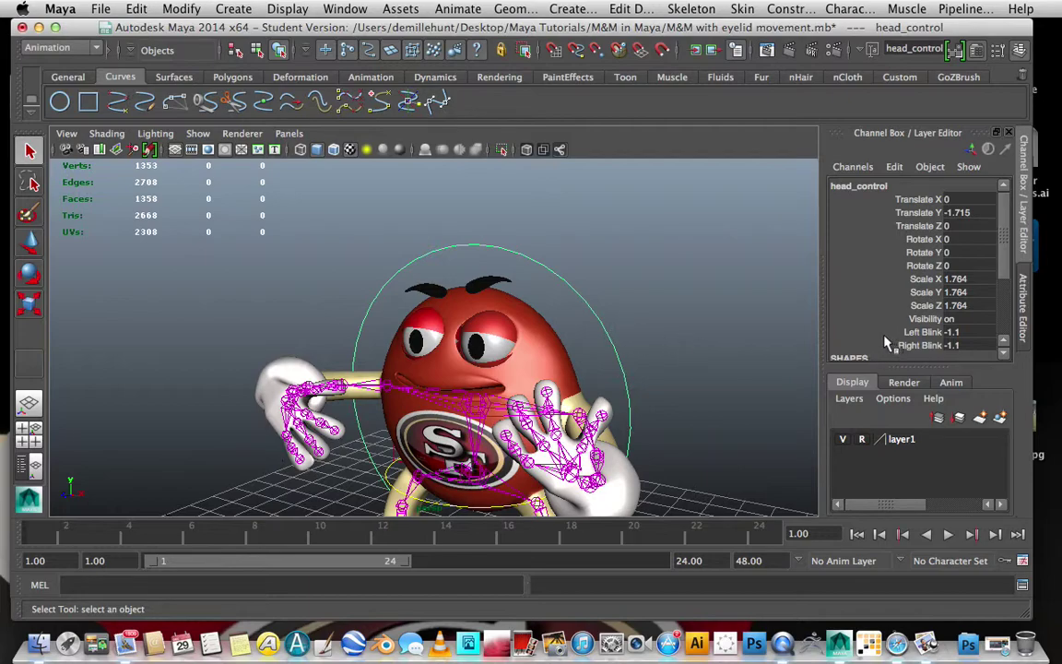
# Step: Select both blink channels and sweep the eyelids closed, then wide open
pyautogui.moveTo(923, 332); pyautogui.dragTo(910, 349)
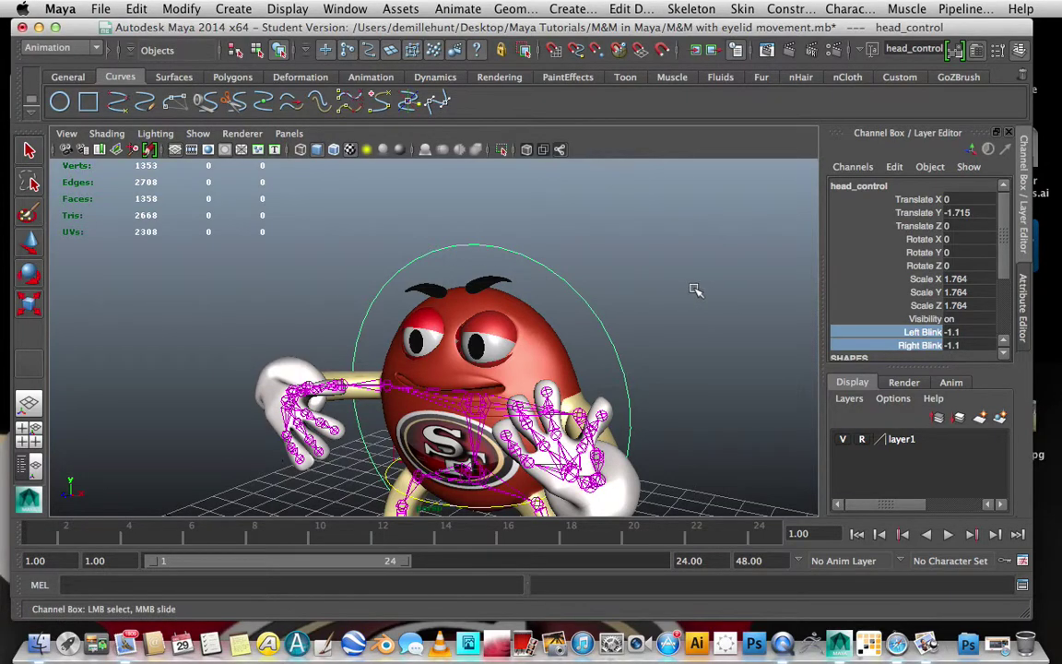
pyautogui.moveTo(688, 287); pyautogui.dragTo(712, 272, button='middle')
pyautogui.moveTo(646, 266); pyautogui.dragTo(724, 266, button='middle')
# Step: Frame the face close up, settle both blinks at 5.6, and switch to QuickTime Player
pyautogui.keyDown('alt'); pyautogui.moveTo(669, 280); pyautogui.dragTo(716, 277); pyautogui.keyUp('alt')
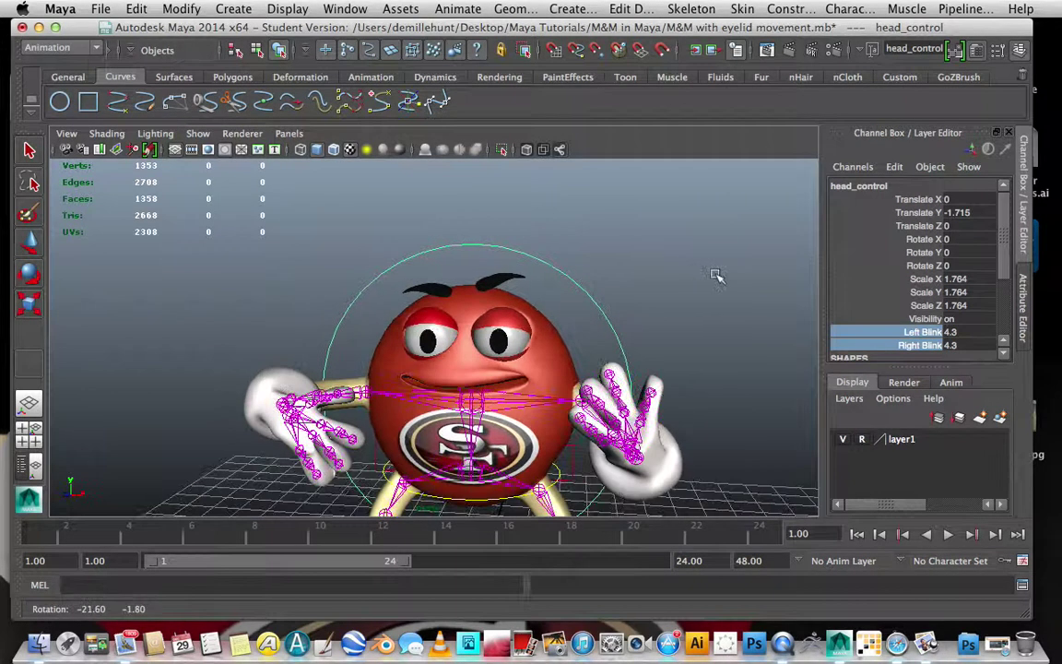
pyautogui.keyDown('alt'); pyautogui.moveTo(716, 278); pyautogui.dragTo(764, 247, button='right'); pyautogui.keyUp('alt')
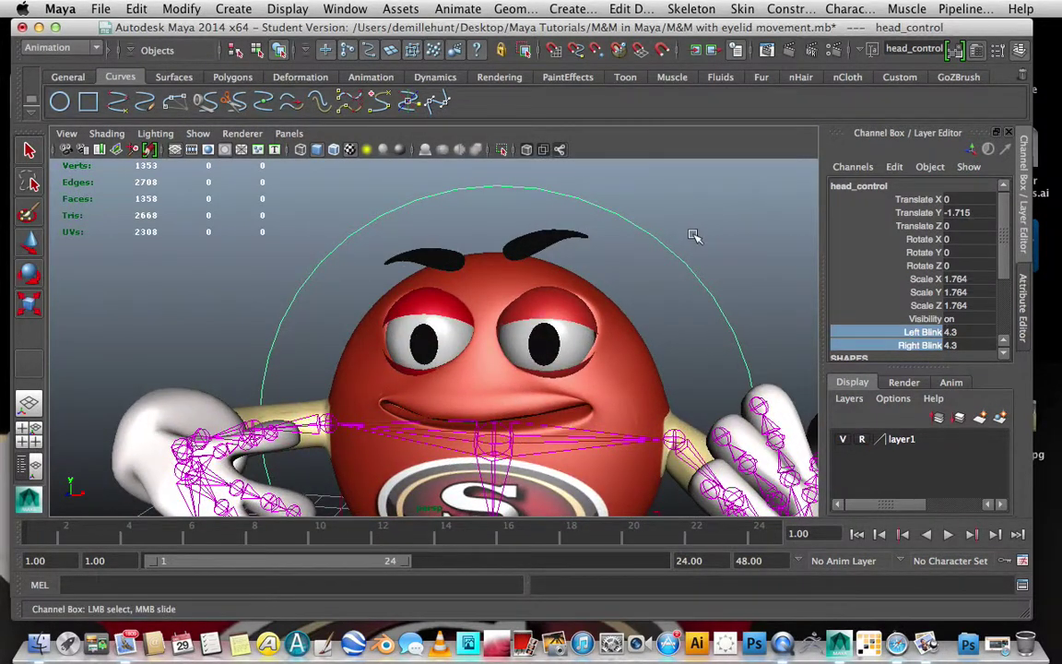
pyautogui.moveTo(701, 230); pyautogui.dragTo(688, 198, button='middle')
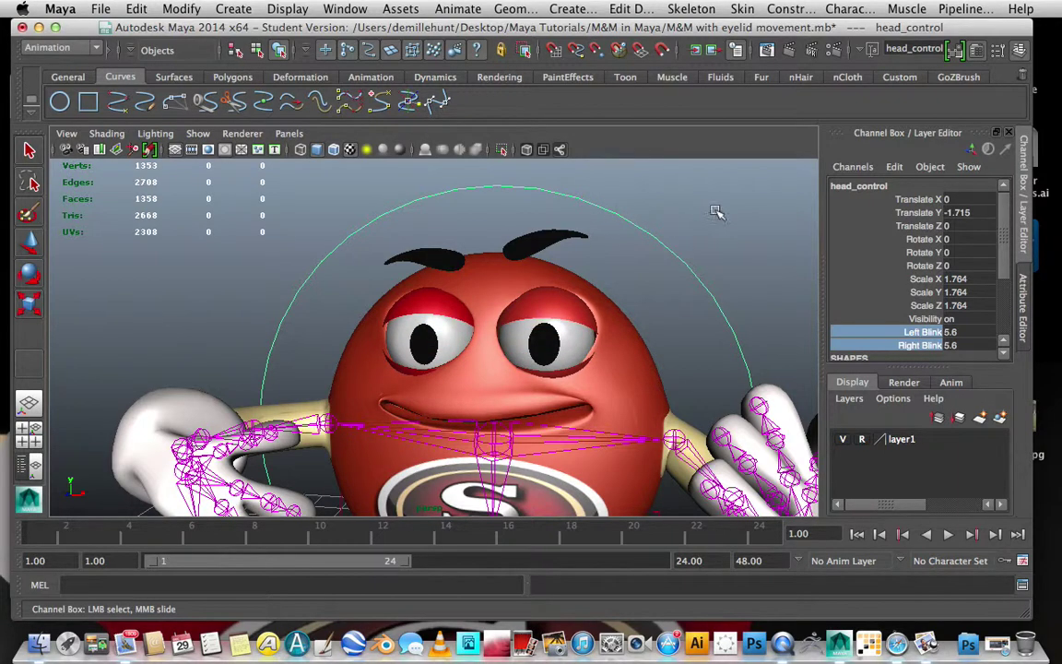
pyautogui.click(788, 631)
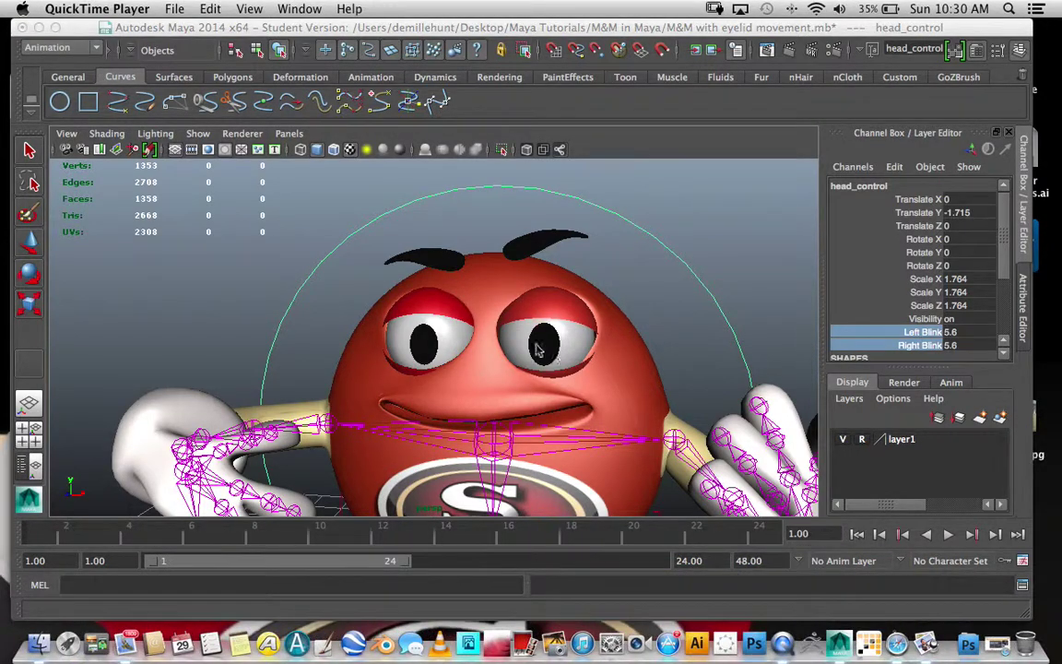